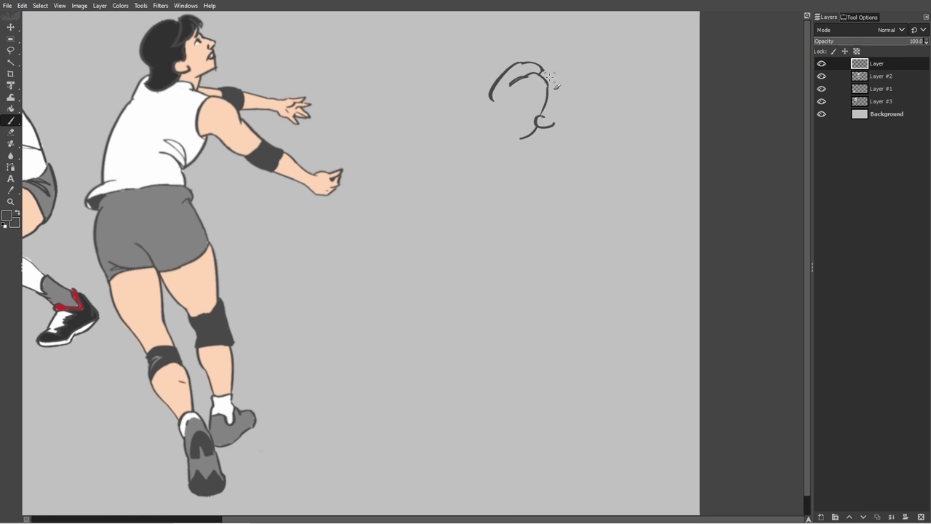
Draw the new figure's upturned face profile, jaw, neck and collar outline with the Paintbrush.
left_click_drag(553, 79, 577, 92)
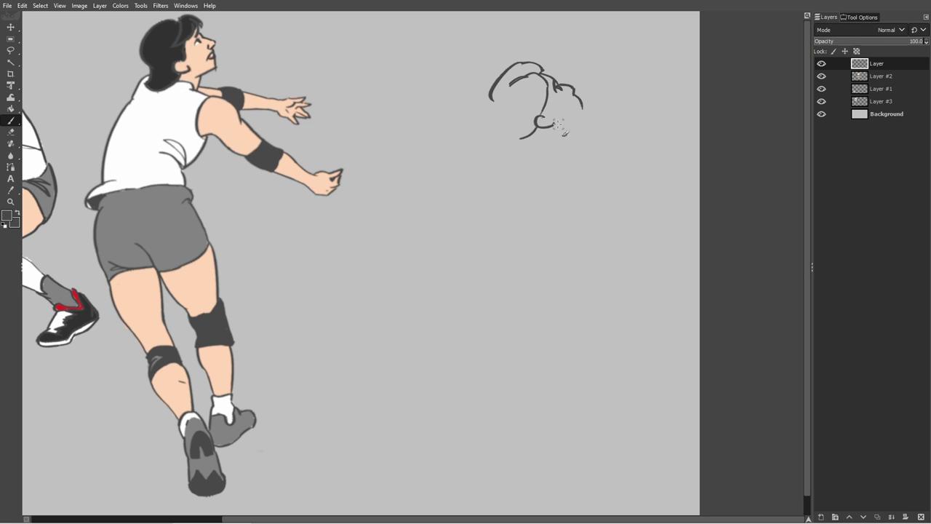
mouse_move(554, 128)
left_mouse_down()
mouse_move(581, 110)
mouse_move(568, 123)
mouse_move(580, 151)
mouse_move(522, 149)
mouse_move(571, 154)
mouse_move(566, 136)
mouse_move(568, 150)
mouse_move(590, 153)
left_mouse_up()
key("ctrl+z")
key("ctrl+z")
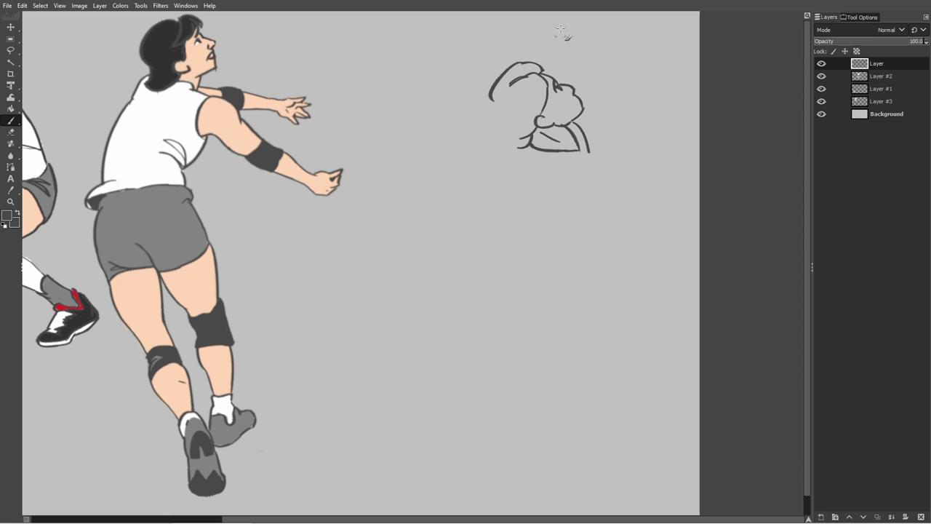
Fill the shirt's neckline as a thick dark collar band and clean up its edge.
mouse_move(521, 146)
left_mouse_down()
mouse_move(590, 158)
mouse_move(574, 129)
mouse_move(583, 148)
mouse_move(530, 149)
mouse_move(593, 156)
left_mouse_up()
key("shift+e")
key("p")
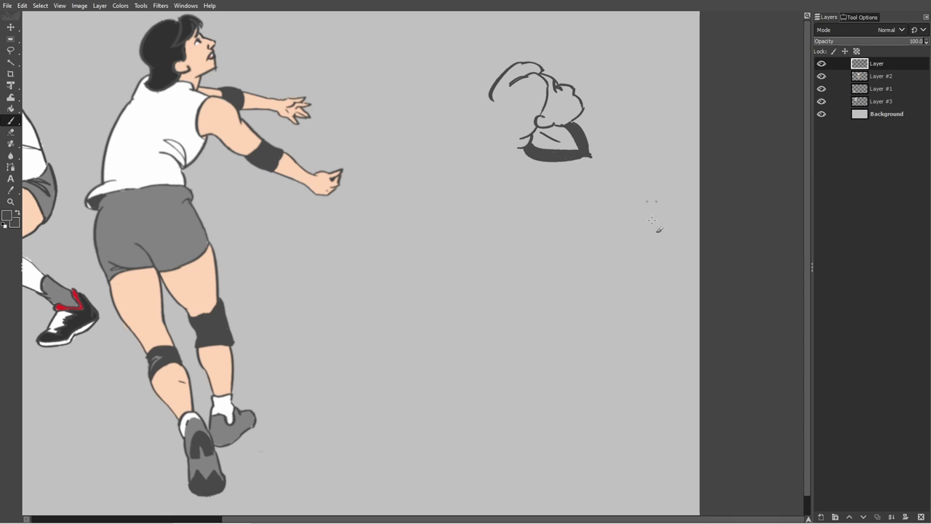
key("shift+e")
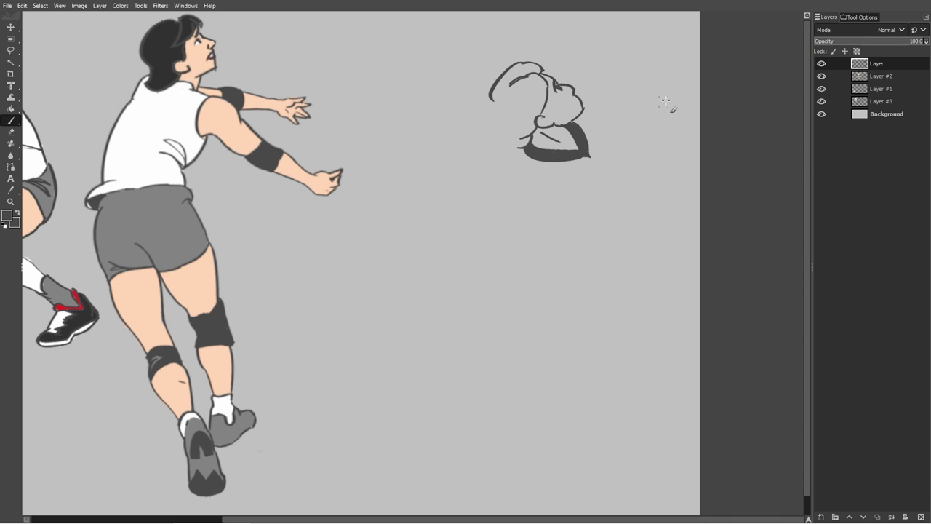
Lasso the head and collar sketch, move it up and away from the canvas edge, and anchor it.
key("f")
mouse_move(607, 178)
left_mouse_down()
mouse_move(535, 184)
mouse_move(535, 148)
left_mouse_up()
key("shift+t")
key("Return")
key("Return")
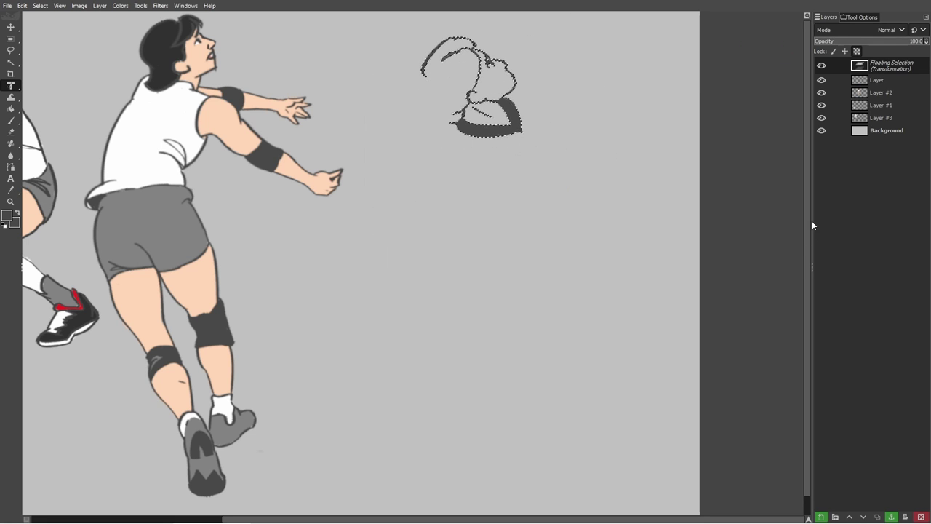
key("ctrl+h")
Draw the outstretched arm's short sleeve with armpit folds, the start of its forearm, and the upper torso side.
key("p")
mouse_move(515, 76)
left_mouse_down()
mouse_move(560, 64)
mouse_move(545, 56)
mouse_move(558, 54)
mouse_move(568, 96)
left_mouse_up()
key("ctrl+z")
key("ctrl+z")
mouse_move(547, 59)
left_mouse_down()
mouse_move(567, 49)
mouse_move(580, 75)
mouse_move(538, 111)
mouse_move(551, 111)
mouse_move(524, 99)
left_mouse_up()
key("ctrl+z")
mouse_move(550, 114)
left_mouse_down()
mouse_move(567, 75)
mouse_move(532, 149)
left_mouse_up()
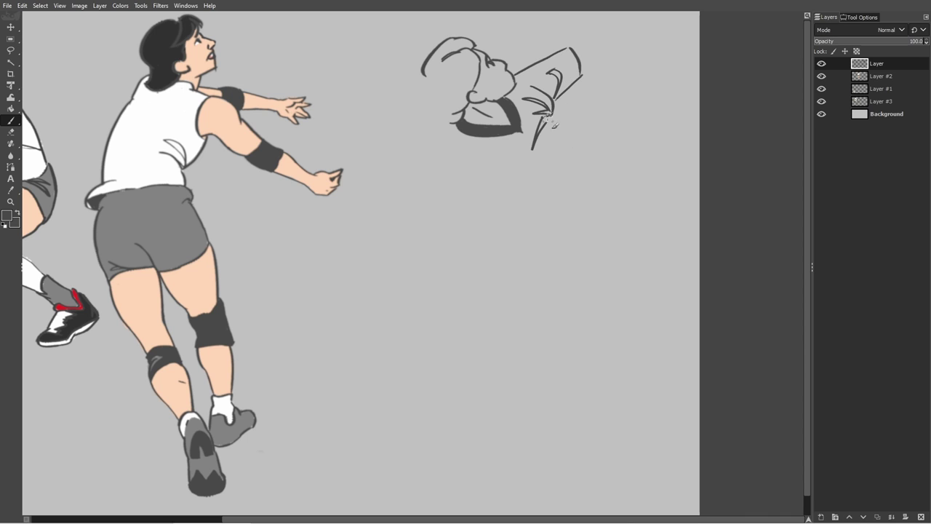
left_click_drag(552, 122, 570, 166)
left_click_drag(573, 52, 609, 29)
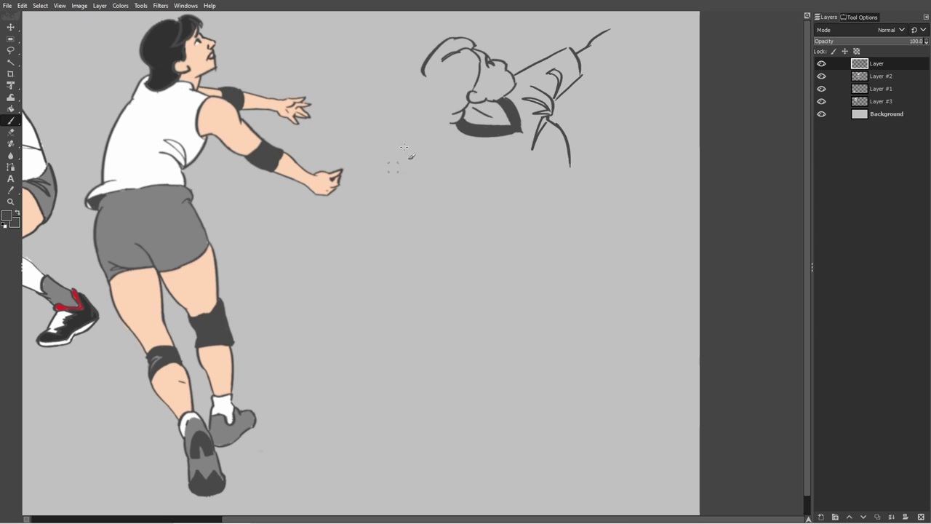
Draw the raised open hand in front of the head and erase the hair lines crossing its fingers.
mouse_move(416, 85)
left_mouse_down()
mouse_move(421, 49)
mouse_move(417, 83)
mouse_move(428, 88)
mouse_move(443, 56)
mouse_move(409, 58)
mouse_move(412, 48)
mouse_move(417, 69)
mouse_move(406, 86)
mouse_move(397, 65)
mouse_move(401, 81)
mouse_move(403, 58)
mouse_move(397, 73)
mouse_move(400, 66)
mouse_move(406, 120)
left_mouse_up()
key("ctrl+z")
left_click_drag(435, 89, 442, 101)
left_click_drag(442, 101, 459, 95)
key("ctrl+z")
left_click_drag(460, 96, 428, 129)
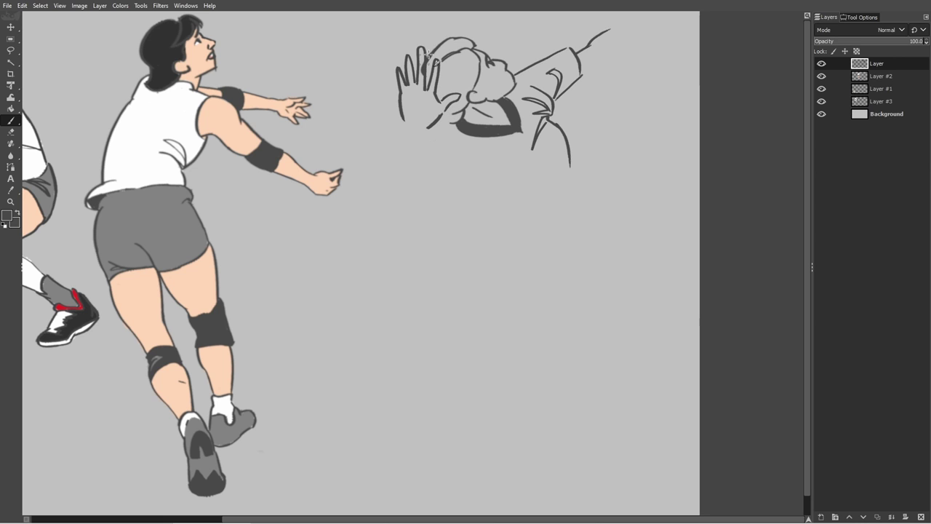
key("shift+e")
left_click_drag(425, 63, 422, 74)
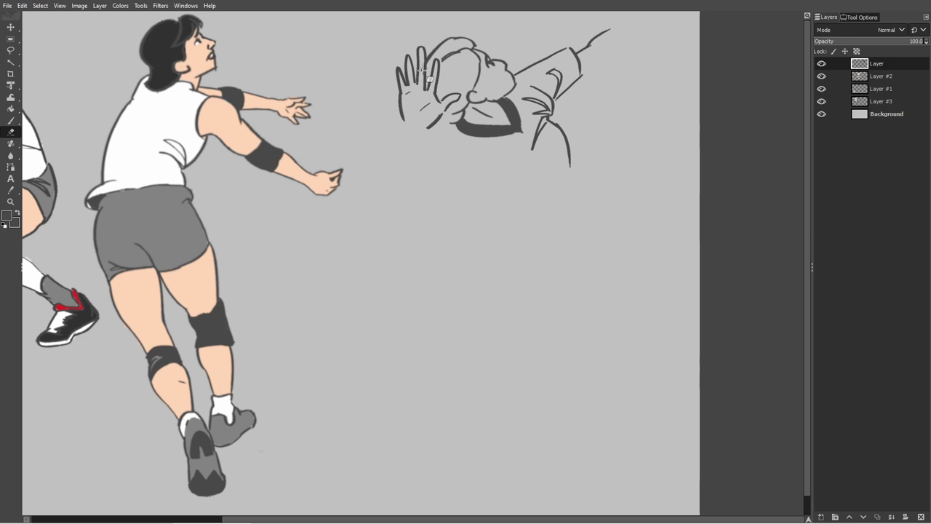
key("p")
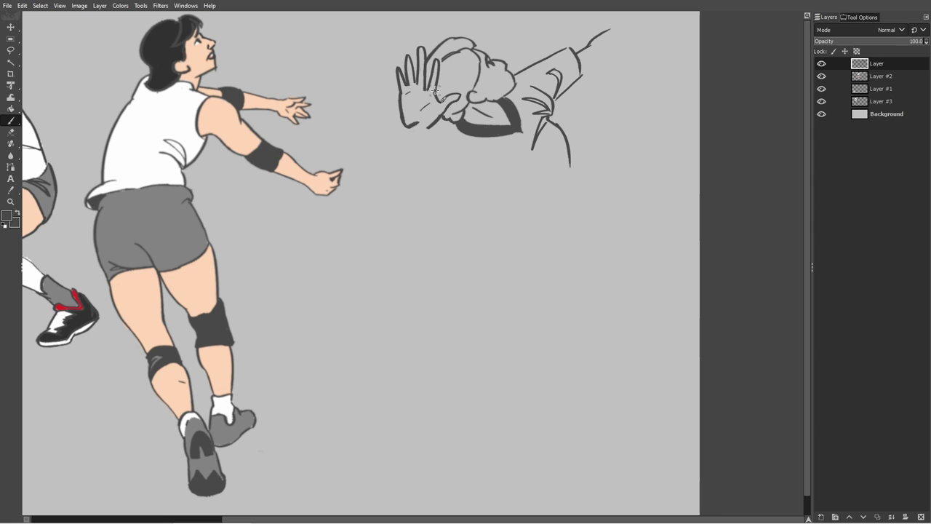
Draw the wrist edge below the raised hand and two forearm lines running down from it.
mouse_move(403, 118)
left_mouse_down()
mouse_move(399, 158)
mouse_move(426, 139)
left_mouse_up()
key("ctrl+z")
left_click_drag(428, 128, 394, 174)
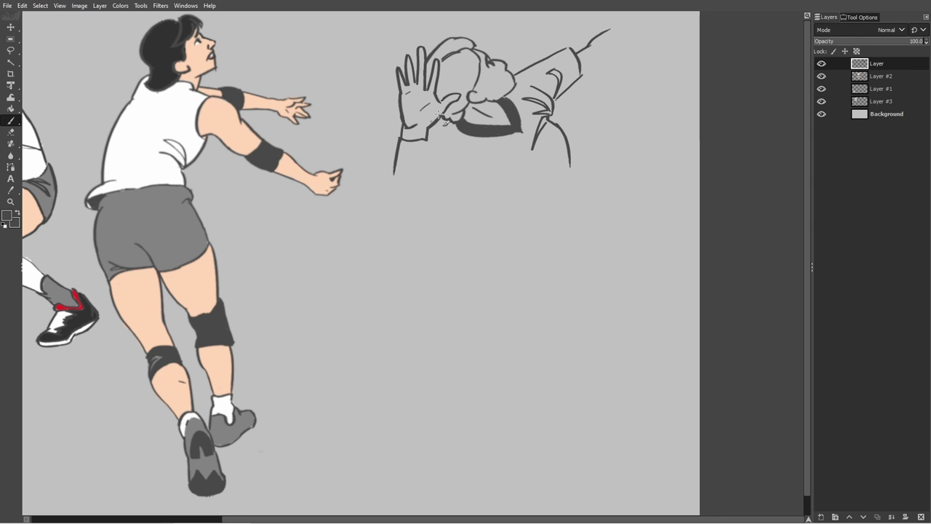
key("ctrl+z")
left_click_drag(404, 133, 390, 211)
mouse_move(446, 128)
left_mouse_down()
mouse_move(444, 157)
mouse_move(419, 192)
mouse_move(423, 216)
left_mouse_up()
Draw the near shoulder line, the jagged sleeve edge and the folds around the near armpit.
key("shift+e")
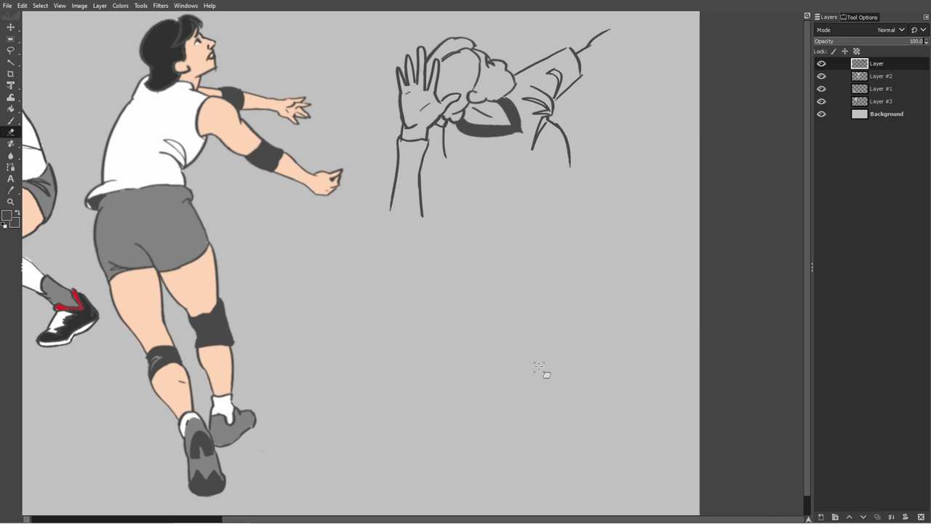
key("n")
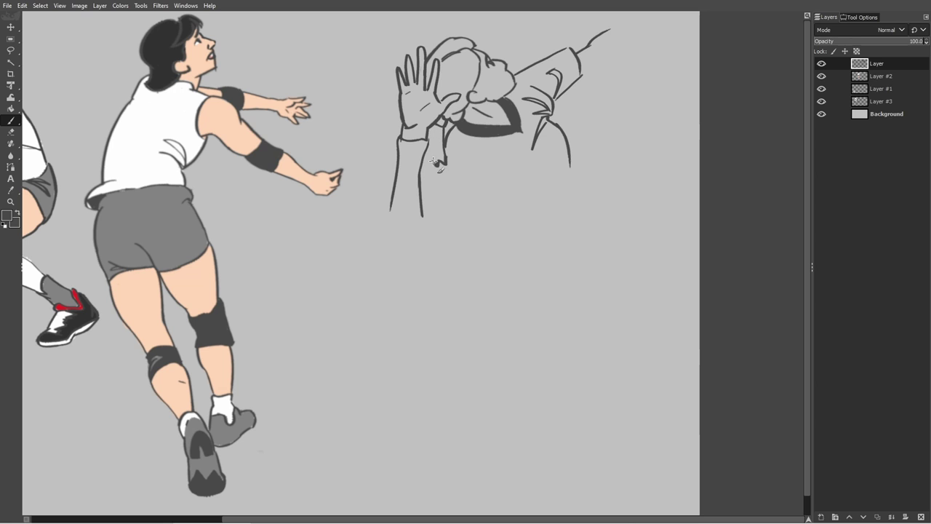
mouse_move(445, 163)
left_mouse_down()
mouse_move(498, 140)
mouse_move(437, 173)
mouse_move(438, 196)
mouse_move(447, 173)
mouse_move(422, 201)
mouse_move(430, 137)
mouse_move(422, 216)
left_mouse_up()
key("ctrl+z")
key("shift+e")
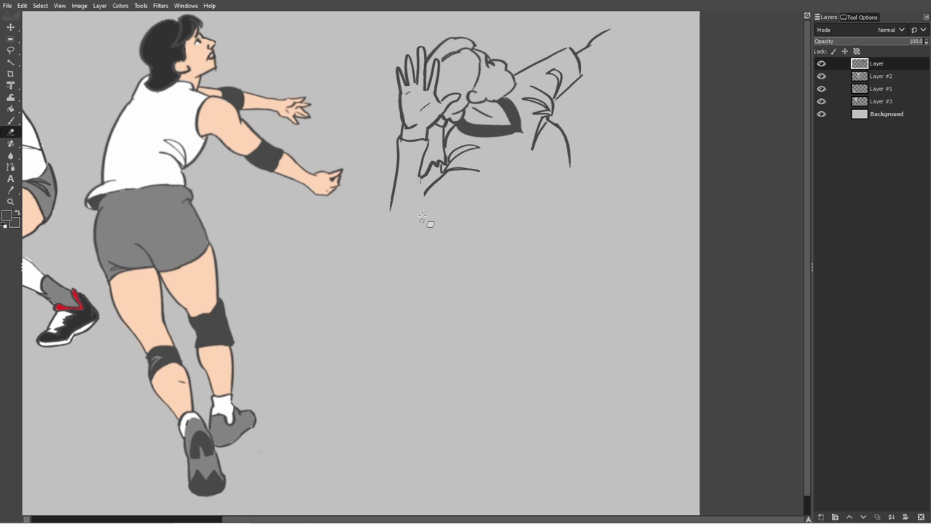
Erase the long forearm lines beneath the raised hand's wrist.
left_click_drag(426, 151, 420, 181)
key("p")
key("shift+e")
left_click_drag(390, 211, 402, 140)
key("p")
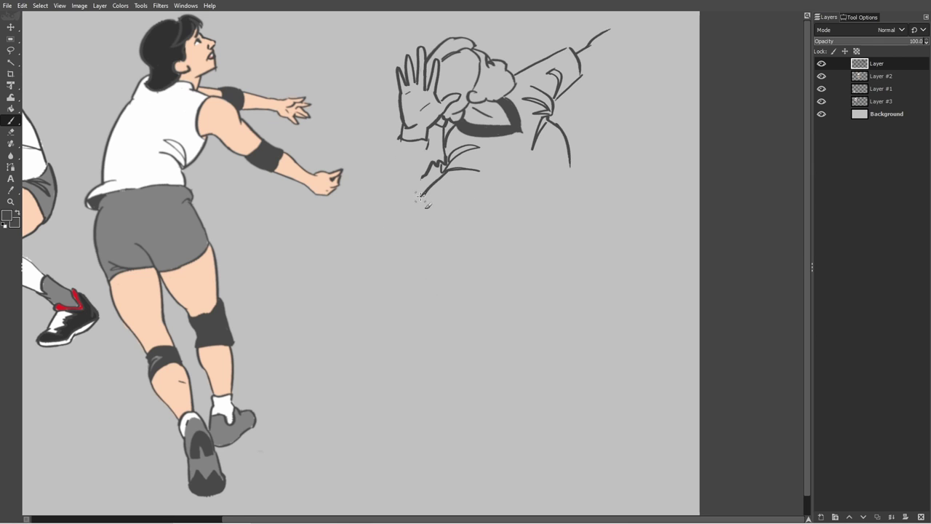
Draw the shirt's flared, pointed hem from the near sleeve across to the waist.
mouse_move(421, 197)
left_mouse_down()
mouse_move(443, 191)
mouse_move(465, 232)
mouse_move(473, 227)
mouse_move(449, 226)
mouse_move(517, 204)
mouse_move(529, 214)
mouse_move(501, 224)
mouse_move(541, 258)
left_mouse_up()
key("ctrl+z")
key("ctrl+z")
mouse_move(541, 258)
left_mouse_down()
mouse_move(582, 211)
mouse_move(564, 244)
mouse_move(581, 206)
left_mouse_up()
key("ctrl+z")
key("ctrl+z")
Extend the shirt's back edge down to the hem and add crease lines at the side and waist.
left_click_drag(570, 166, 580, 211)
key("ctrl+z")
left_click_drag(566, 243, 581, 211)
key("ctrl+z")
left_click_drag(553, 180, 576, 205)
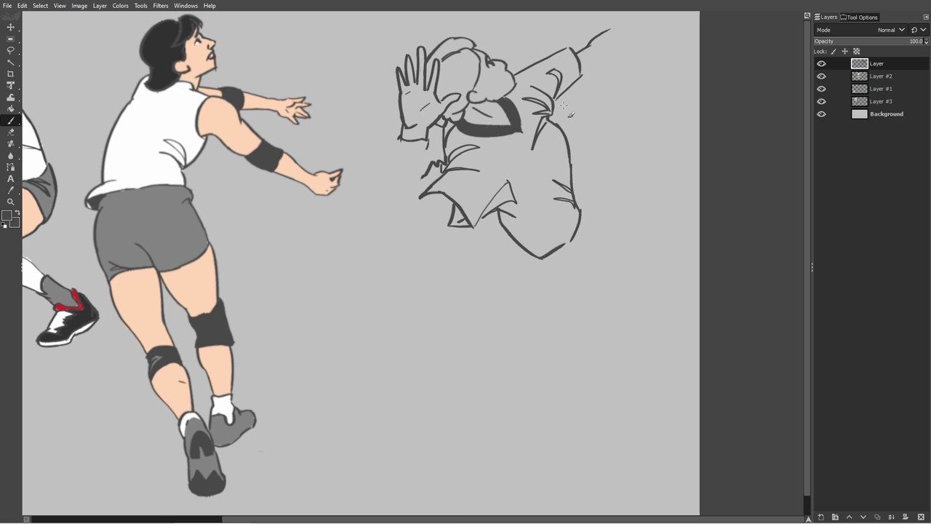
mouse_move(547, 240)
left_mouse_down()
mouse_move(591, 191)
mouse_move(540, 232)
mouse_move(564, 231)
left_mouse_up()
left_click_drag(535, 231, 566, 227)
key("ctrl+z")
Draw the front and back outlines of the shorts below the shirt hem.
mouse_move(502, 210)
left_mouse_down()
mouse_move(549, 224)
mouse_move(492, 254)
left_mouse_up()
key("ctrl+z")
mouse_move(497, 217)
left_mouse_down()
mouse_move(491, 252)
mouse_move(523, 324)
left_mouse_up()
key("ctrl+z")
key("ctrl+z")
left_click_drag(490, 249, 521, 321)
key("ctrl+z")
mouse_move(581, 210)
left_mouse_down()
mouse_move(584, 289)
mouse_move(598, 317)
left_mouse_up()
key("ctrl+z")
Draw the shorts' leg hem, the central seam and the jagged fabric folds.
mouse_move(519, 319)
left_mouse_down()
mouse_move(521, 327)
mouse_move(590, 326)
left_mouse_up()
left_click_drag(557, 251, 569, 330)
left_click_drag(582, 295, 589, 318)
mouse_move(588, 294)
left_mouse_down()
mouse_move(584, 315)
mouse_move(586, 262)
mouse_move(569, 286)
mouse_move(566, 267)
mouse_move(545, 289)
mouse_move(551, 301)
left_mouse_up()
mouse_move(546, 300)
left_mouse_down()
mouse_move(559, 284)
mouse_move(534, 284)
left_mouse_up()
key("ctrl+z")
key("ctrl+z")
key("ctrl+z")
Draw both outlines of the near leg from the shorts' hem down to the knee.
mouse_move(516, 286)
left_mouse_down()
mouse_move(553, 297)
mouse_move(535, 316)
mouse_move(539, 329)
mouse_move(578, 334)
mouse_move(566, 342)
mouse_move(588, 332)
mouse_move(584, 376)
left_mouse_up()
key("ctrl+z")
key("ctrl+z")
left_click_drag(591, 331, 590, 390)
left_click_drag(808, 320, 813, 332)
mouse_move(524, 322)
left_mouse_down()
mouse_move(544, 393)
mouse_move(536, 395)
mouse_move(591, 367)
left_mouse_up()
key("ctrl+z")
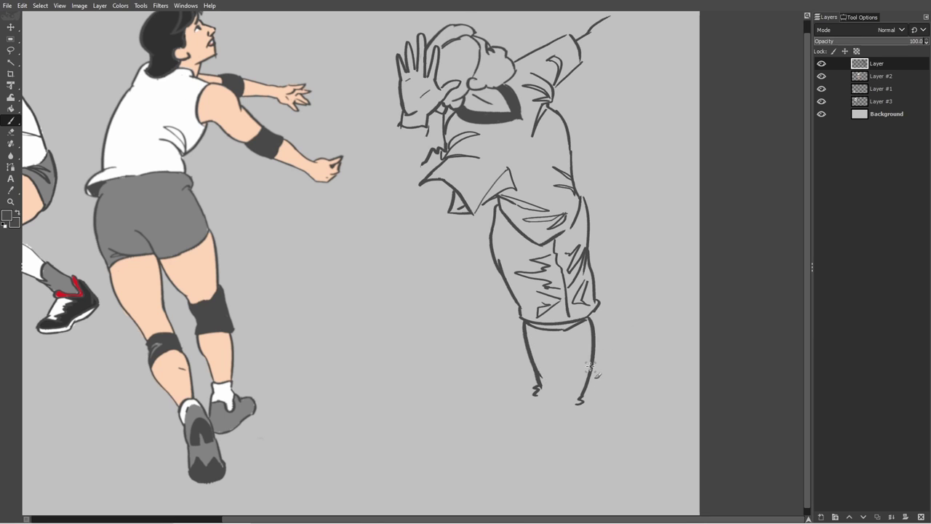
Draw the knee pad around the near leg's bent knee with creases along its upper edge.
left_click_drag(580, 407, 543, 446)
mouse_move(514, 400)
left_mouse_down()
mouse_move(534, 446)
mouse_move(544, 446)
left_mouse_up()
key("shift+w")
key("shift+e")
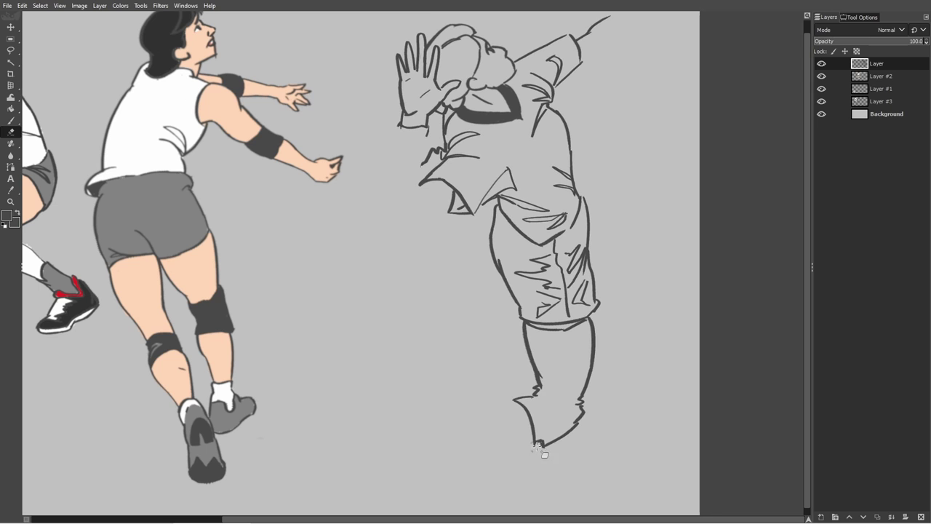
key("p")
mouse_move(538, 396)
left_mouse_down()
mouse_move(569, 404)
mouse_move(551, 404)
left_mouse_up()
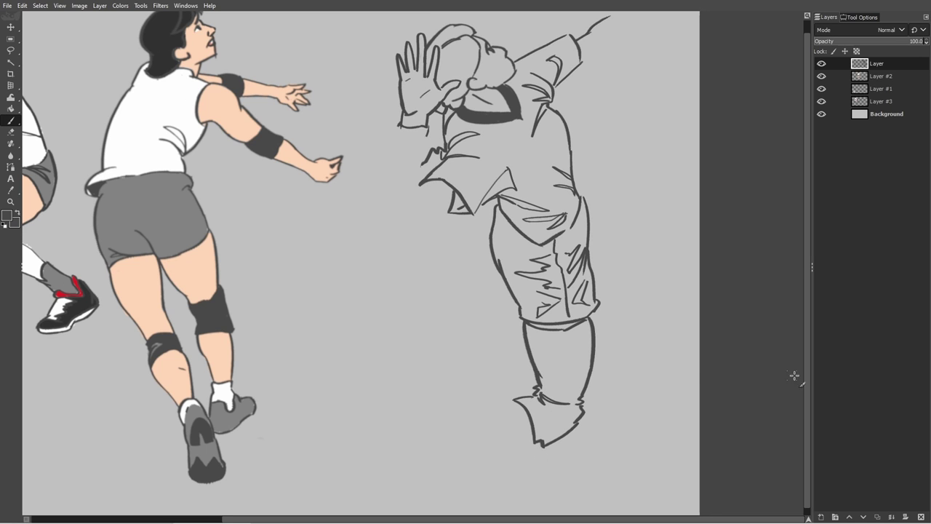
Sketch the upper and lower outlines of the near shin extending back from the knee pad.
left_click_drag(807, 376, 807, 381)
left_click_drag(522, 392, 463, 424)
key("ctrl+z")
mouse_move(517, 393)
left_mouse_down()
mouse_move(473, 419)
mouse_move(483, 413)
left_mouse_up()
key("ctrl+z")
key("ctrl+z")
left_click_drag(540, 438, 474, 460)
key("ctrl+z")
key("ctrl+z")
left_click_drag(534, 438, 465, 463)
key("ctrl+z")
left_click_drag(538, 436, 460, 467)
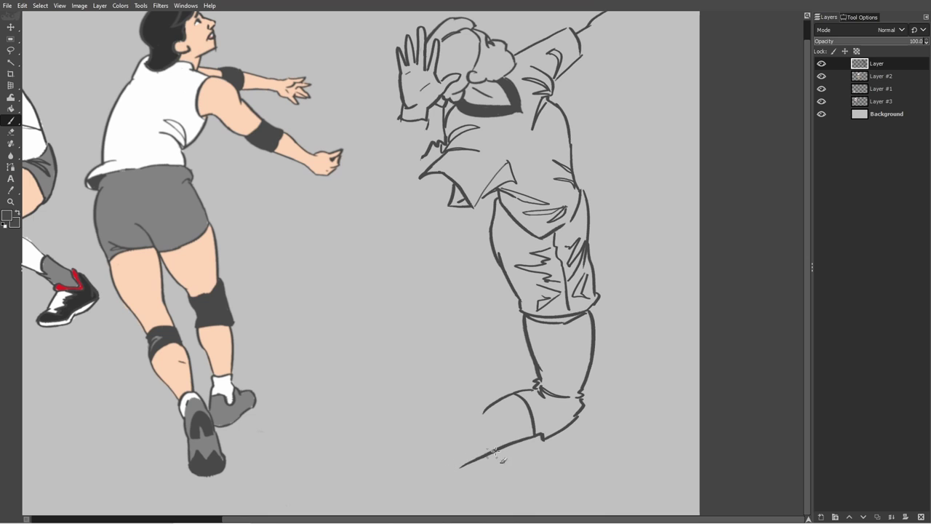
Redraw the near shin's outlines as straighter lines tapering toward the ankle.
key("ctrl+z")
key("shift+e")
mouse_move(484, 414)
left_mouse_down()
mouse_move(532, 396)
mouse_move(490, 421)
mouse_move(460, 471)
mouse_move(464, 443)
left_mouse_up()
key("p")
key("ctrl+z")
left_click_drag(498, 415, 463, 443)
key("ctrl+z")
key("ctrl+z")
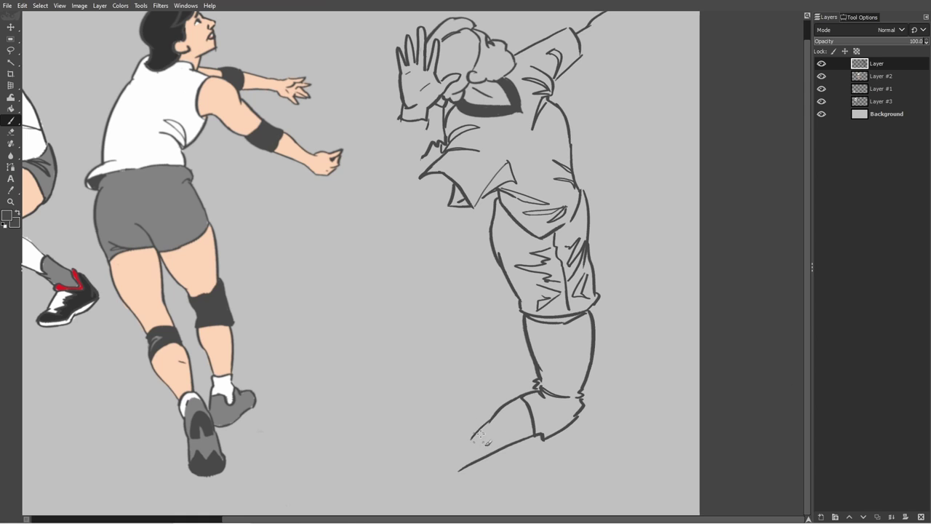
left_click_drag(495, 415, 468, 438)
key("shift+e")
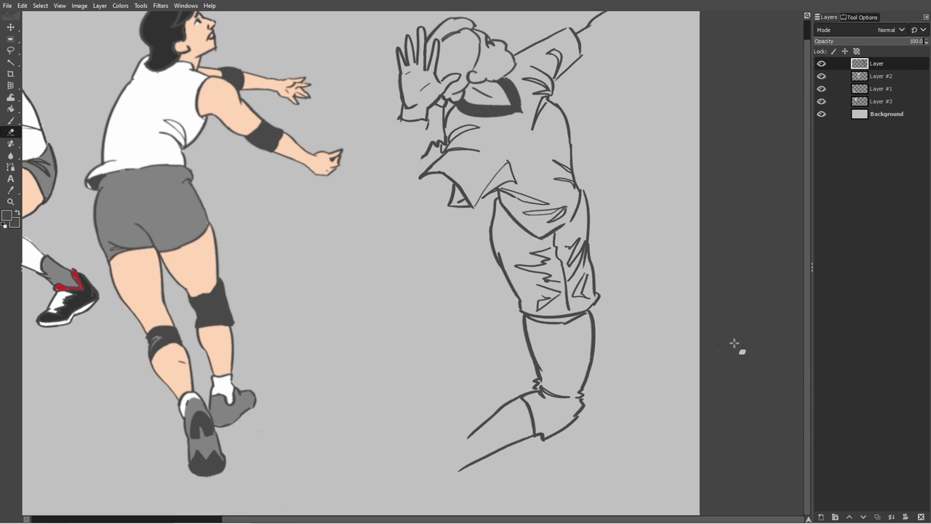
Draw the far leg's thigh, bent knee and calf behind the near leg, and start its shoe.
key("p")
left_click_drag(499, 263, 491, 329)
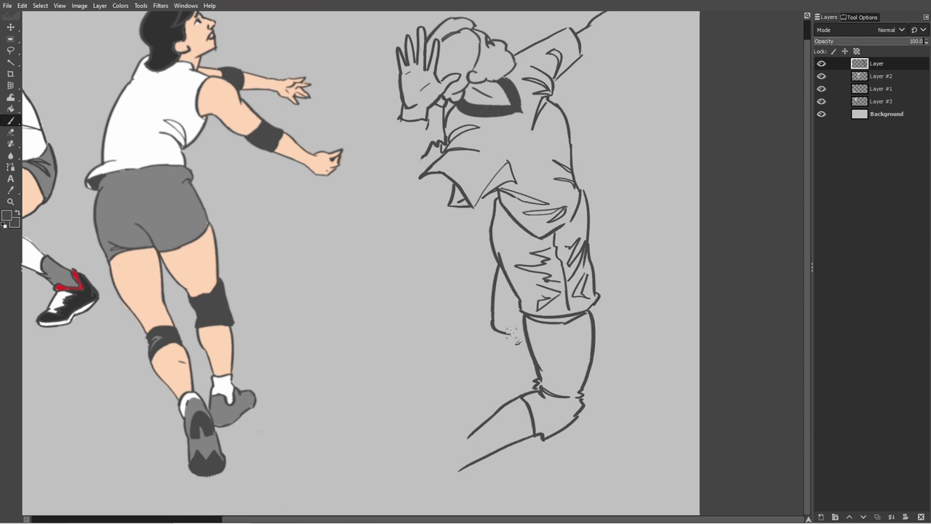
mouse_move(504, 362)
left_mouse_down()
mouse_move(522, 349)
mouse_move(490, 318)
mouse_move(447, 366)
left_mouse_up()
key("ctrl+z")
left_click_drag(486, 331, 438, 383)
mouse_move(497, 362)
left_mouse_down()
mouse_move(445, 402)
mouse_move(431, 393)
mouse_move(439, 375)
mouse_move(408, 395)
mouse_move(403, 414)
left_mouse_up()
key("ctrl+z")
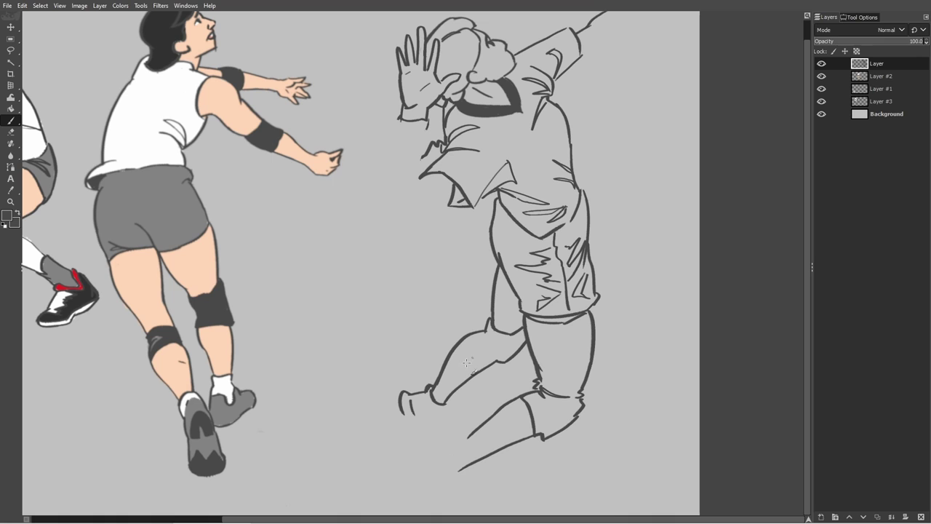
Draw the far leg's ankle cuff and shoe, the near ankle cuff, and the first lines of the near shoe.
left_click_drag(439, 380, 446, 398)
key("ctrl+z")
left_click_drag(409, 424, 412, 476)
key("ctrl+z")
mouse_move(467, 436)
left_mouse_down()
mouse_move(473, 462)
mouse_move(447, 443)
mouse_move(449, 452)
mouse_move(409, 437)
mouse_move(440, 435)
mouse_move(435, 422)
left_mouse_up()
key("shift+e")
key("p")
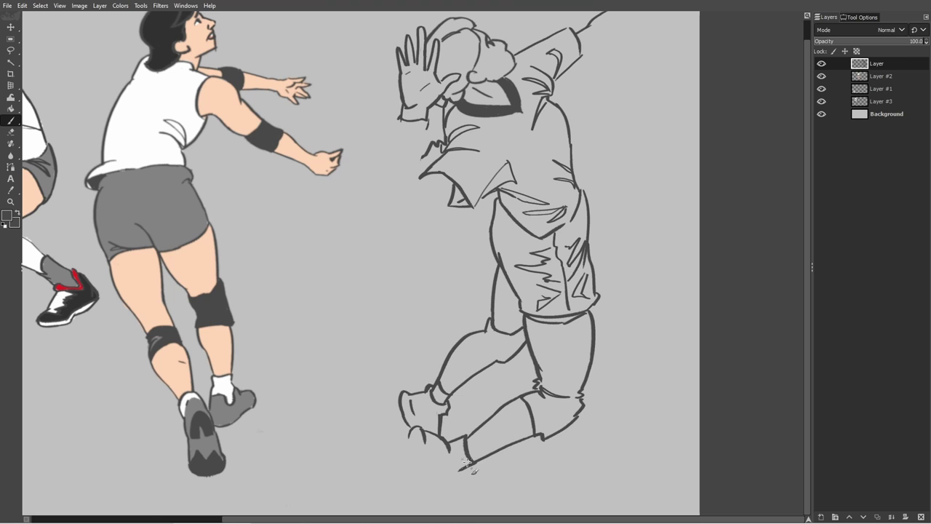
mouse_move(418, 415)
left_mouse_down()
mouse_move(431, 444)
mouse_move(408, 473)
mouse_move(420, 506)
mouse_move(411, 502)
left_mouse_up()
Lasso the whole sketched figure, scale it down slightly with Unified Transform, and anchor it.
key("r")
key("1")
key("p")
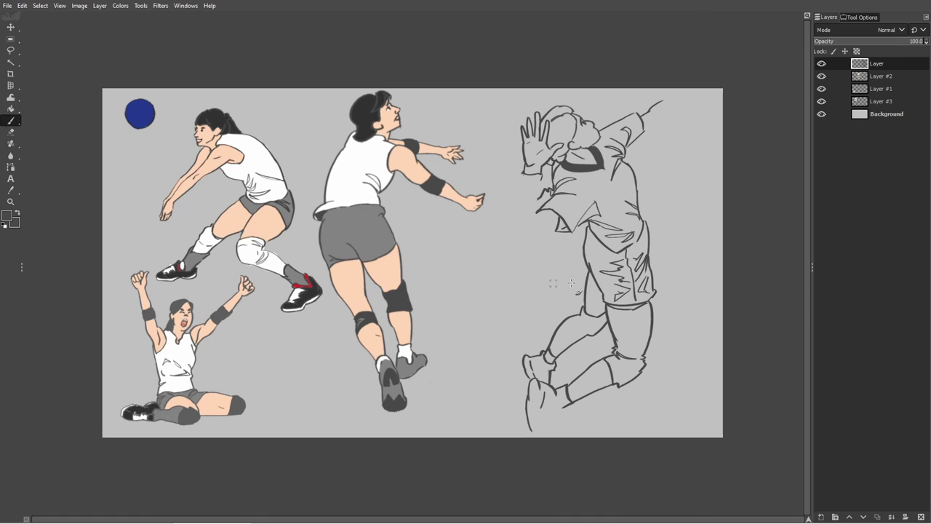
key("f")
mouse_move(686, 181)
left_mouse_down()
mouse_move(474, 301)
mouse_move(488, 375)
left_mouse_up()
mouse_move(686, 201)
left_mouse_down()
mouse_move(507, 134)
mouse_move(686, 201)
left_mouse_up()
key("shift+t")
left_click(686, 308)
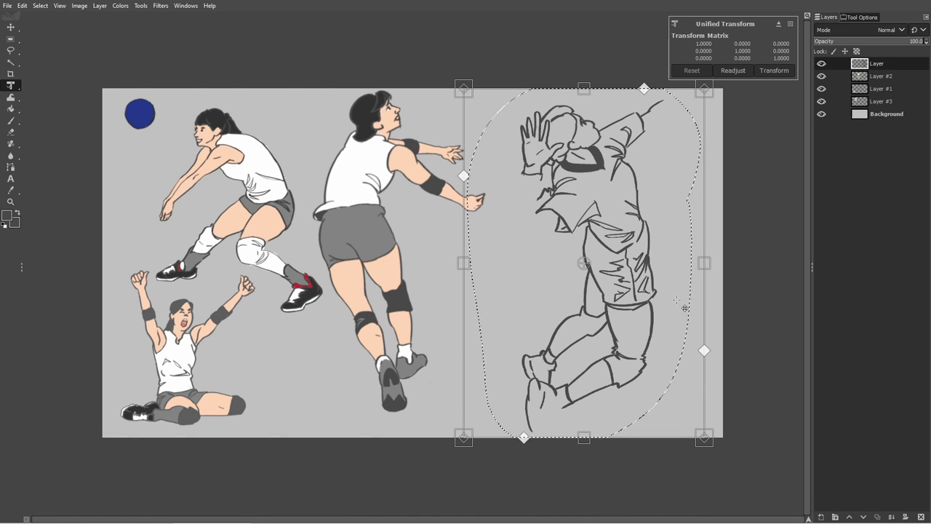
left_click_drag(704, 437, 689, 409)
key("Return")
key("Return")
key("r")
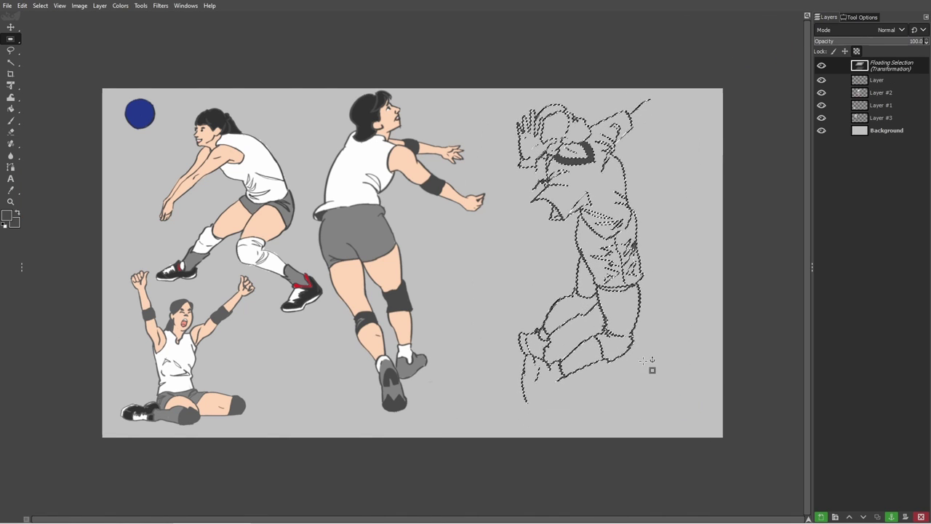
key("ctrl+h")
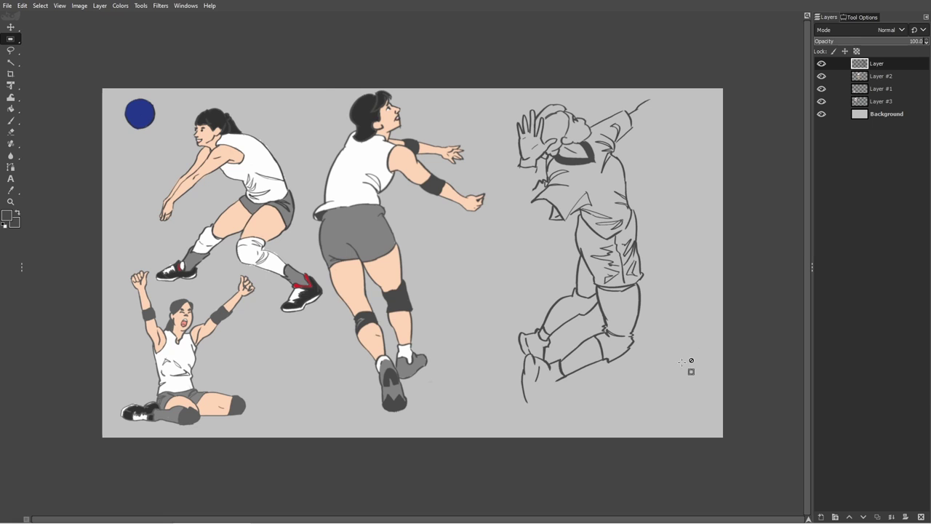
Redraw the near shoe as a long closed outline pointing down from the ankle, cleaning up stray strokes.
key("p")
scroll(564, 400, "up", 1, "ctrl")
key("ctrl+z")
mouse_move(550, 366)
left_mouse_down()
mouse_move(534, 425)
mouse_move(502, 357)
mouse_move(504, 343)
mouse_move(510, 336)
mouse_move(495, 411)
mouse_move(504, 450)
mouse_move(543, 386)
mouse_move(535, 421)
left_mouse_up()
key("shift+e")
key("p")
key("ctrl+z")
key("shift+e")
key("p")
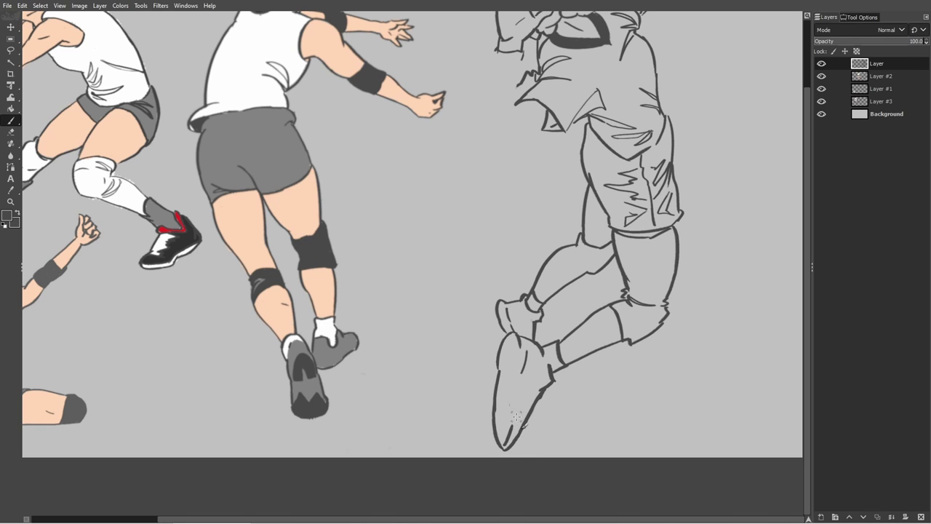
Add sole pattern lines and zigzag edge details to the near shoe.
left_click_drag(527, 368, 509, 385)
mouse_move(539, 362)
left_mouse_down()
mouse_move(532, 367)
mouse_move(554, 376)
mouse_move(526, 416)
left_mouse_up()
key("shift+e")
key("p")
scroll(535, 326, "up", 3)
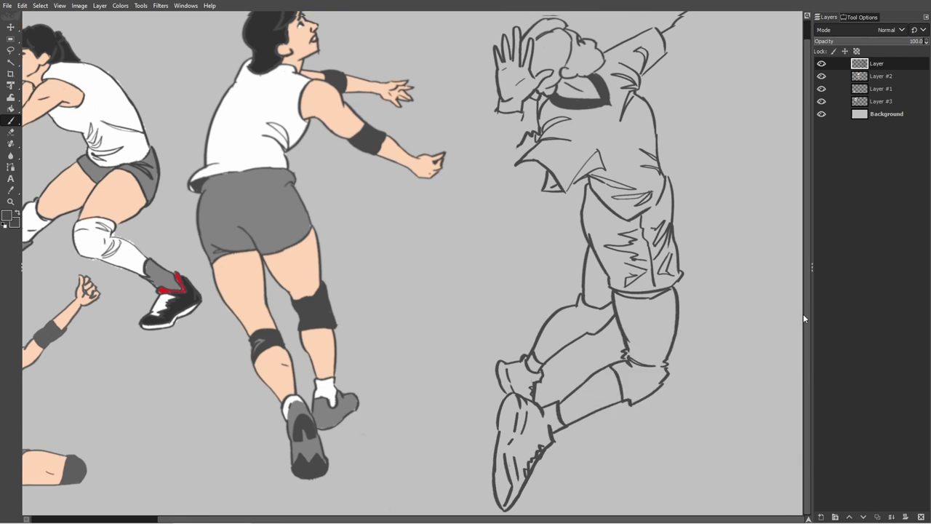
Erase the lines beneath the raised hand and sketch the outer forearm and the underside of the bent upper arm.
key("shift+e")
mouse_move(524, 123)
left_mouse_down()
mouse_move(498, 128)
mouse_move(498, 118)
mouse_move(492, 141)
left_mouse_up()
key("p")
left_click_drag(522, 118, 506, 155)
key("ctrl+z")
mouse_move(518, 220)
left_mouse_down()
mouse_move(547, 206)
mouse_move(474, 227)
left_mouse_up()
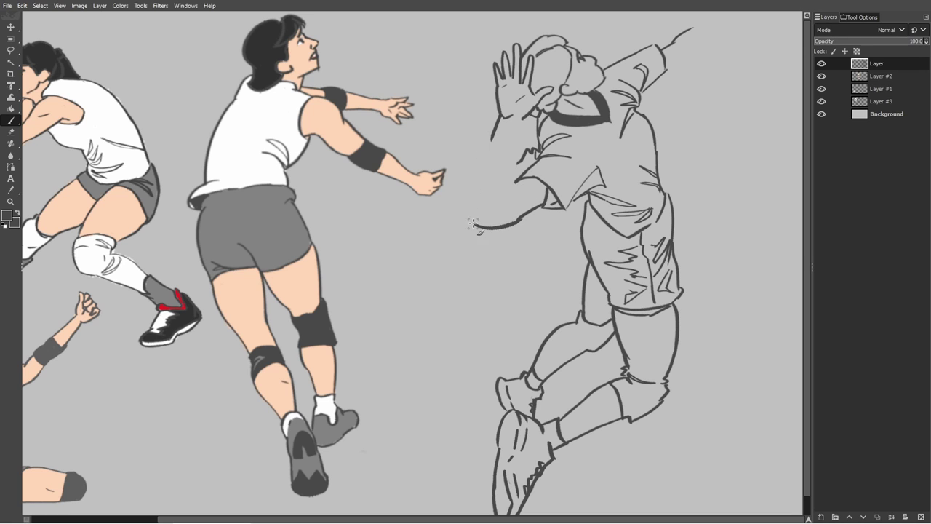
mouse_move(491, 139)
left_mouse_down()
mouse_move(470, 206)
mouse_move(489, 145)
left_mouse_up()
key("ctrl+z")
key("ctrl+z")
mouse_move(474, 224)
left_mouse_down()
mouse_move(473, 202)
mouse_move(513, 209)
mouse_move(499, 215)
left_mouse_up()
key("ctrl+z")
key("ctrl+z")
Draw the bent arm's inner forearm, elbow crease and outer edge, joining the raised hand to the elbow.
left_click_drag(501, 115, 500, 189)
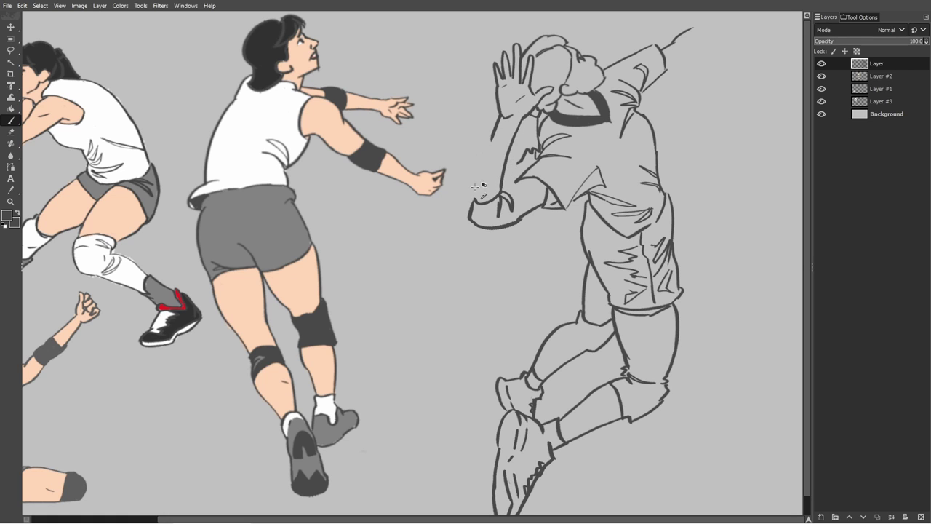
left_click_drag(492, 139, 474, 199)
key("ctrl+z")
left_click_drag(492, 138, 475, 203)
key("ctrl+z")
key("ctrl+z")
key("shift+e")
mouse_move(492, 140)
left_mouse_down()
mouse_move(474, 203)
mouse_move(501, 121)
left_mouse_up()
key("p")
mouse_move(474, 199)
left_mouse_down()
mouse_move(494, 139)
mouse_move(474, 200)
left_mouse_up()
key("ctrl+z")
key("shift+e")
key("p")
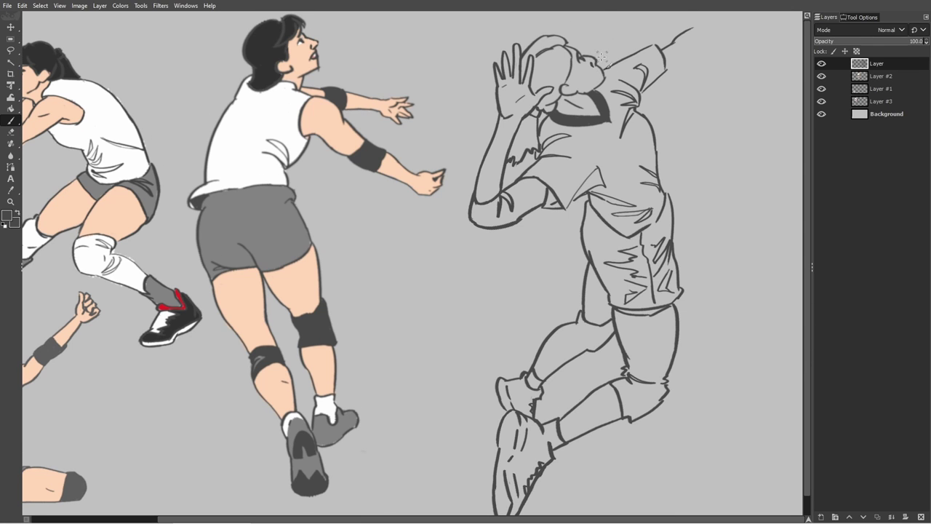
Erase the loose outer end of the outstretched arm's forearm lines.
scroll(580, 493, "up", 2)
scroll(580, 492, "down", 2)
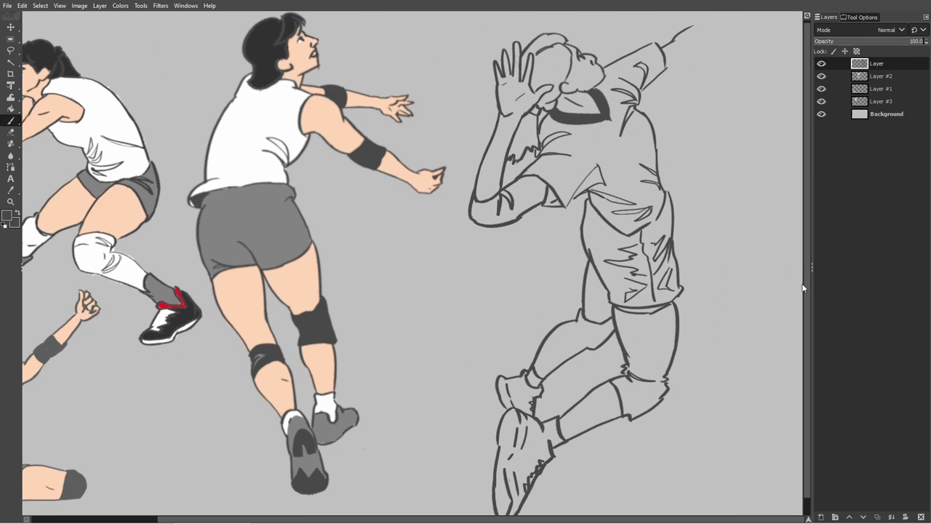
key("shift+e")
mouse_move(696, 26)
left_mouse_down()
mouse_move(665, 45)
mouse_move(708, 34)
mouse_move(700, 24)
mouse_move(726, 28)
mouse_move(698, 53)
left_mouse_up()
key("p")
key("ctrl+z")
Lasso the whole sketched figure, then shift it left and scale it down slightly with Unified Transform.
key("shift+t")
left_click(730, 277)
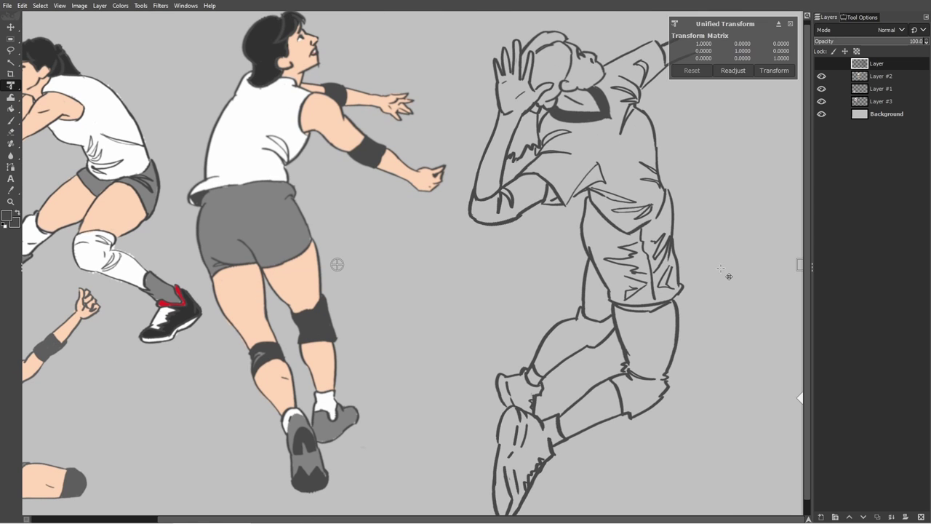
key("f")
mouse_move(728, 268)
left_mouse_down()
mouse_move(689, 27)
mouse_move(457, 176)
mouse_move(462, 519)
mouse_move(665, 421)
mouse_move(711, 240)
left_mouse_up()
key("shift+t")
mouse_move(704, 284)
left_mouse_down()
mouse_move(677, 293)
mouse_move(687, 304)
mouse_move(676, 286)
left_mouse_up()
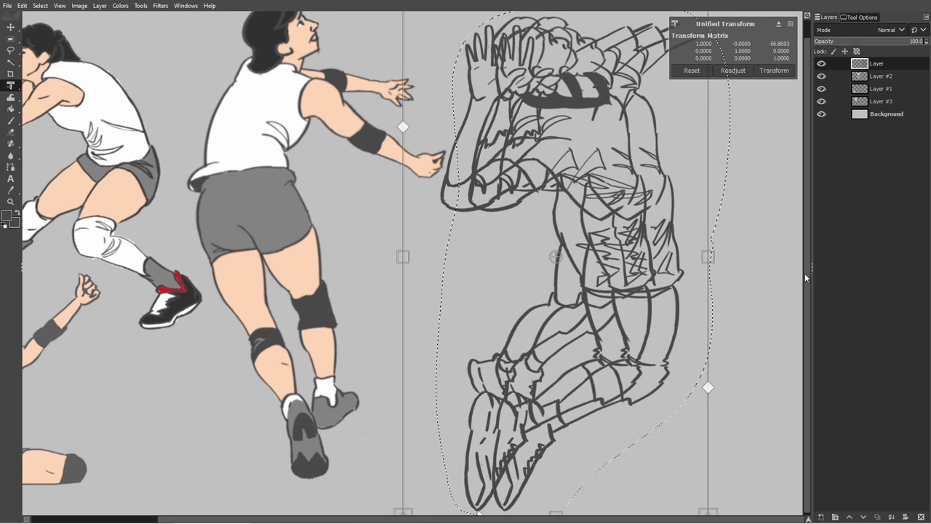
left_click_drag(806, 276, 806, 255)
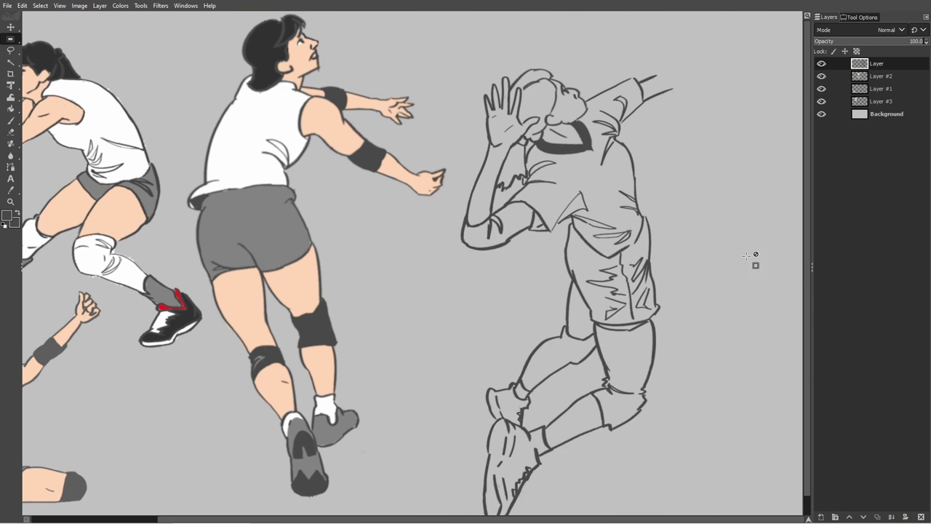
scroll(743, 256, "down", 1)
scroll(703, 254, "up", 1)
Draw the upper and lower outlines of the outstretched forearm from the elbow to the wrist.
key("p")
mouse_move(655, 75)
left_mouse_down()
mouse_move(687, 59)
mouse_move(711, 64)
mouse_move(716, 45)
left_mouse_up()
key("ctrl+z")
key("ctrl+z")
mouse_move(684, 60)
left_mouse_down()
mouse_move(748, 42)
mouse_move(709, 45)
left_mouse_up()
key("ctrl+z")
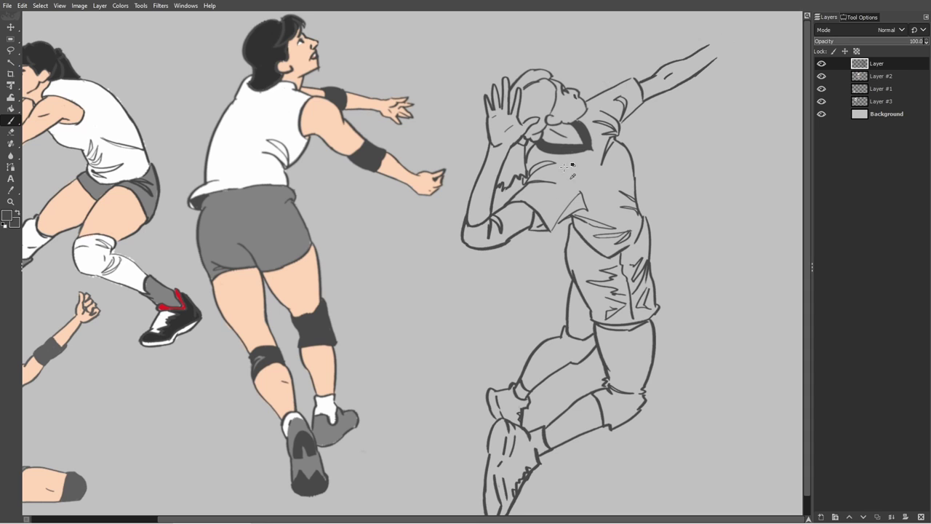
mouse_move(529, 182)
left_mouse_down()
mouse_move(553, 182)
mouse_move(539, 197)
mouse_move(592, 167)
left_mouse_up()
key("ctrl+z")
key("ctrl+z")
key("ctrl+z")
Erase the bent arm's forearm and elbow lines between the raised hand and the sleeve.
key("shift+e")
mouse_move(503, 146)
left_mouse_down()
mouse_move(492, 250)
mouse_move(474, 175)
mouse_move(489, 150)
mouse_move(530, 227)
left_mouse_up()
key("p")
left_click_drag(532, 229, 502, 254)
key("ctrl+z")
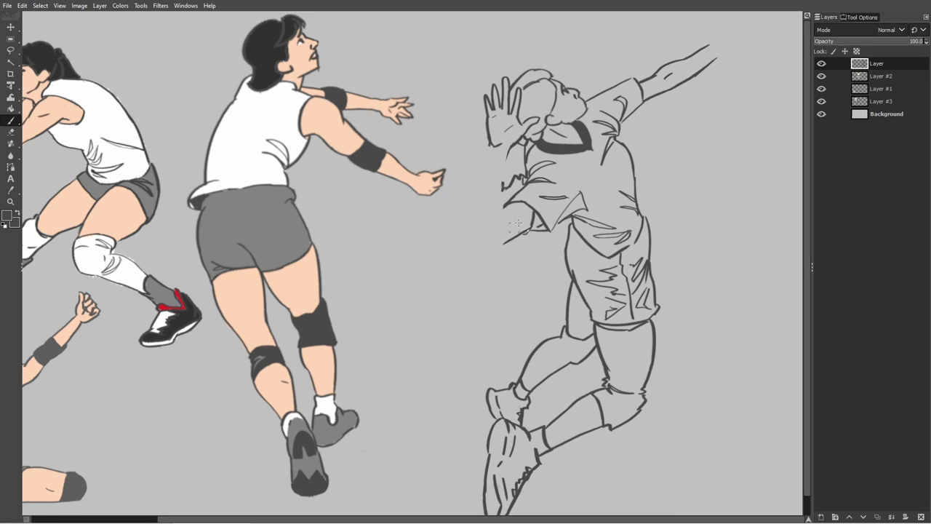
Redraw the bent arm with a more upright forearm, a rounded elbow, inner creases and a sleeve edge at the wrist.
left_click_drag(534, 228, 505, 249)
left_click_drag(502, 250, 481, 245)
key("ctrl+z")
mouse_move(510, 149)
left_mouse_down()
mouse_move(504, 227)
mouse_move(501, 218)
mouse_move(484, 236)
left_mouse_up()
key("ctrl+z")
mouse_move(487, 153)
left_mouse_down()
mouse_move(491, 201)
mouse_move(477, 232)
mouse_move(465, 182)
mouse_move(481, 252)
mouse_move(529, 225)
mouse_move(535, 289)
mouse_move(480, 222)
mouse_move(589, 212)
mouse_move(478, 193)
mouse_move(513, 217)
left_mouse_up()
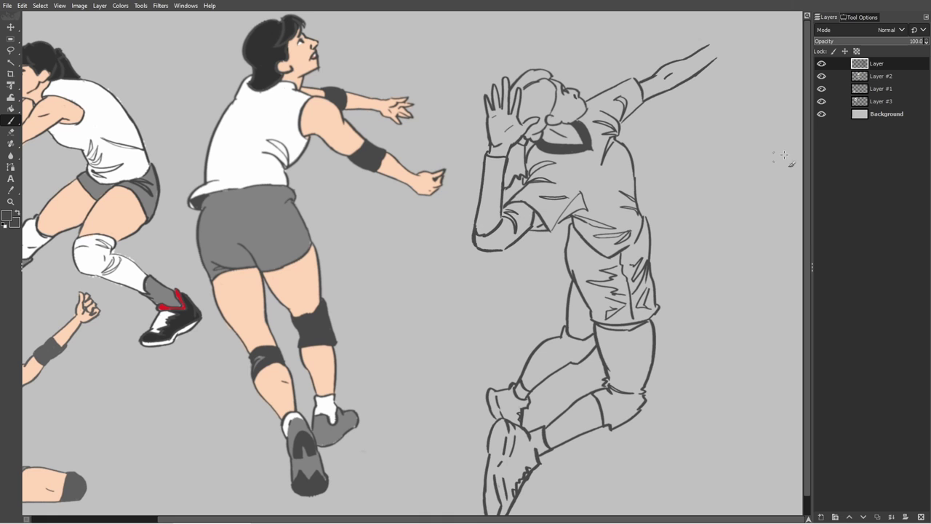
left_click_drag(723, 56, 685, 86)
left_click(22, 6)
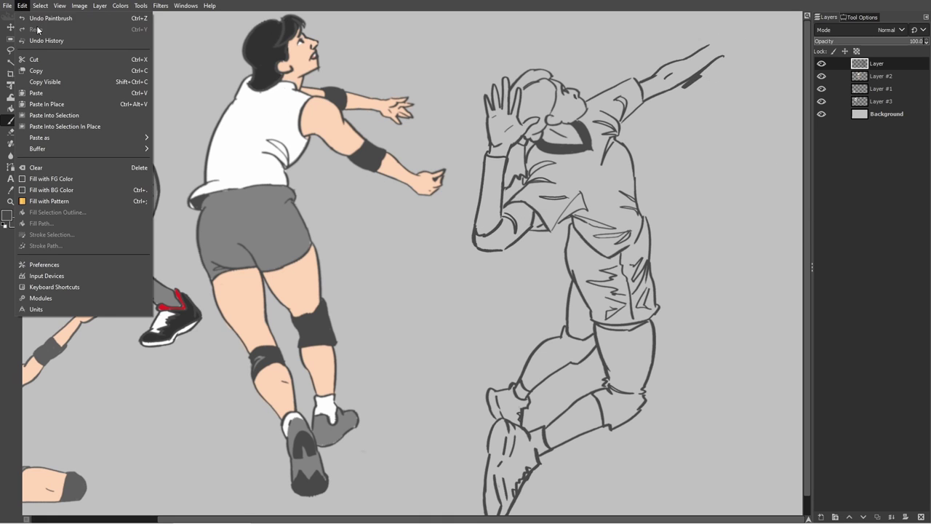
left_click(37, 20)
left_click(22, 5)
left_click(35, 19)
Trim and redraw the ends of the outstretched forearm and draw a small hand with fingers at the wrist.
left_click_drag(505, 220, 520, 207)
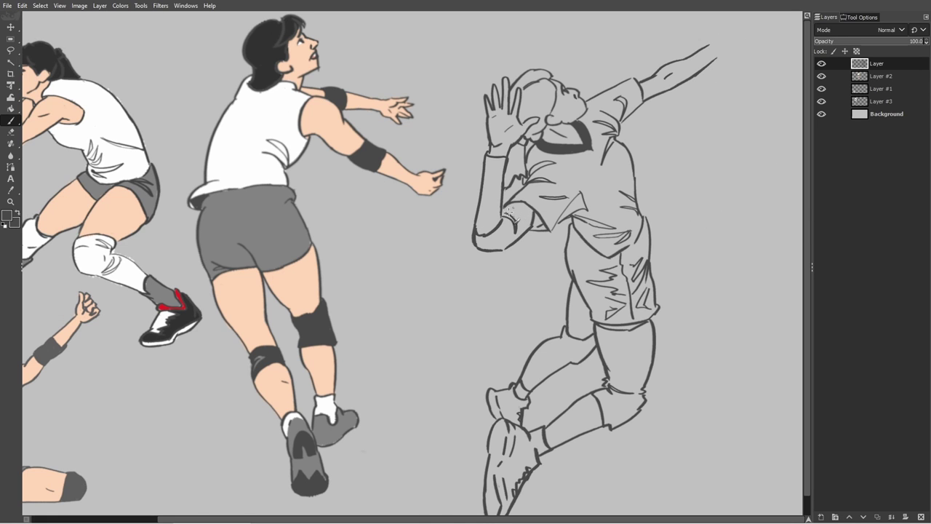
key("shift+e")
left_click_drag(717, 58, 697, 74)
left_click_drag(688, 57, 712, 48)
key("p")
left_click_drag(687, 80, 719, 61)
key("ctrl+z")
key("shift+e")
left_click(677, 61)
key("p")
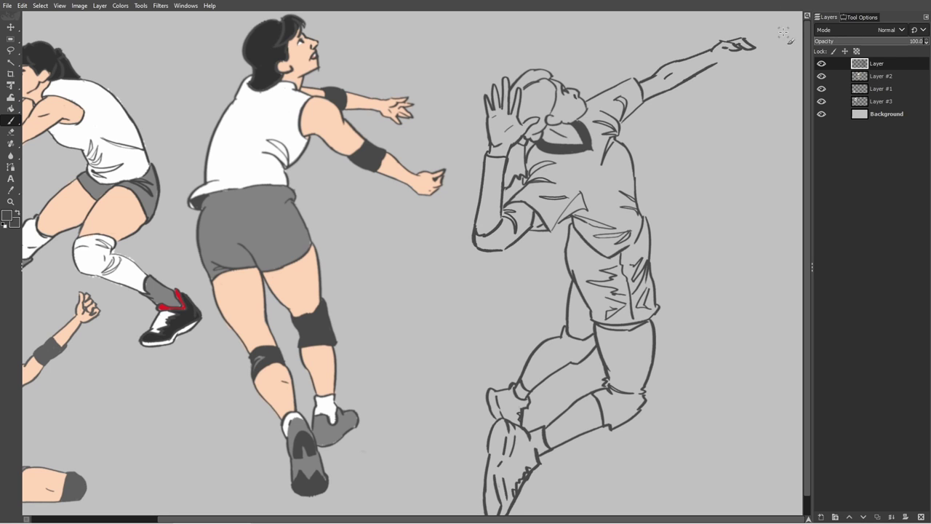
Lasso the outstretched hand and try to start a Unified Transform on it.
key("f")
mouse_move(768, 60)
left_mouse_down()
mouse_move(716, 31)
mouse_move(769, 63)
left_mouse_up()
key("shift+t")
key("Escape")
left_click(743, 79)
key("Escape")
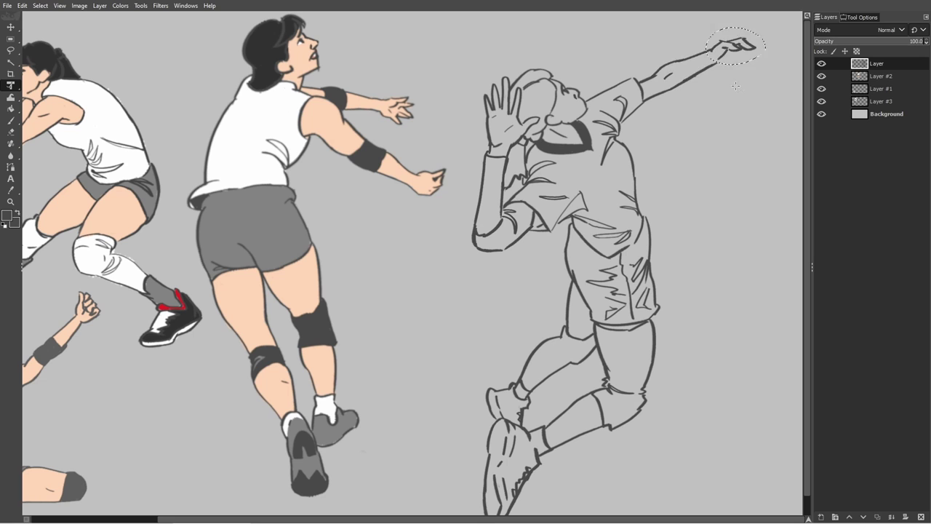
left_click(734, 86)
key("r")
key("shift+t")
left_click(780, 46)
key("Escape")
left_click(769, 71)
key("Escape")
key("r")
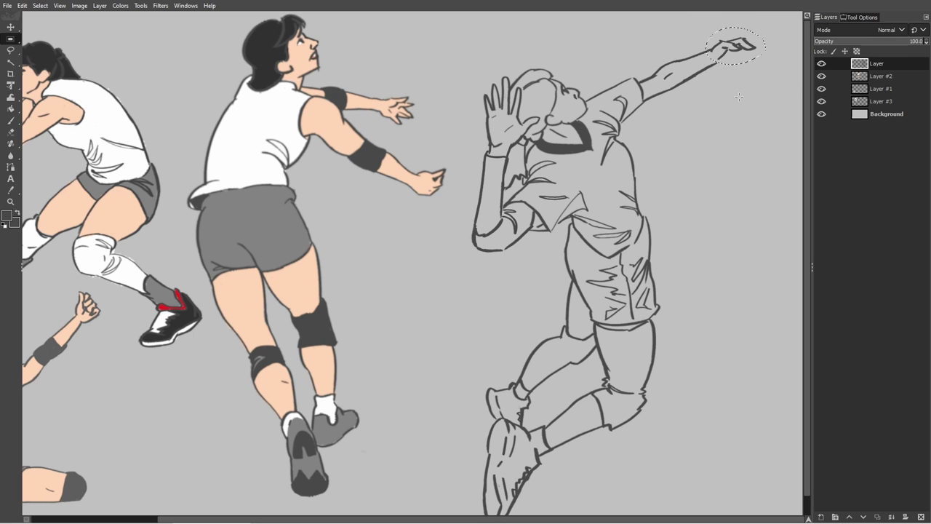
Adjust the selected outstretched hand slightly with Unified Transform.
key("shift+t")
key("f")
key("shift+t")
left_click(759, 87)
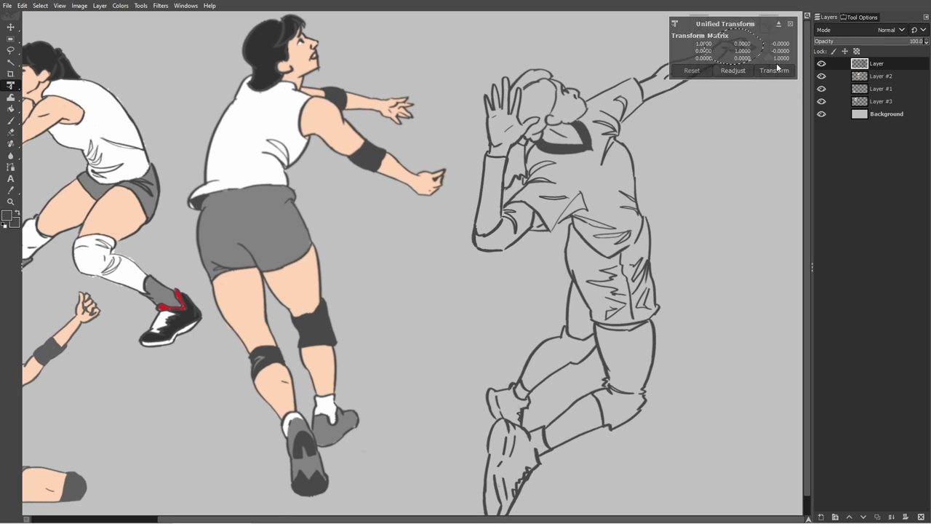
key("Return")
key("ctrl+shift+a")
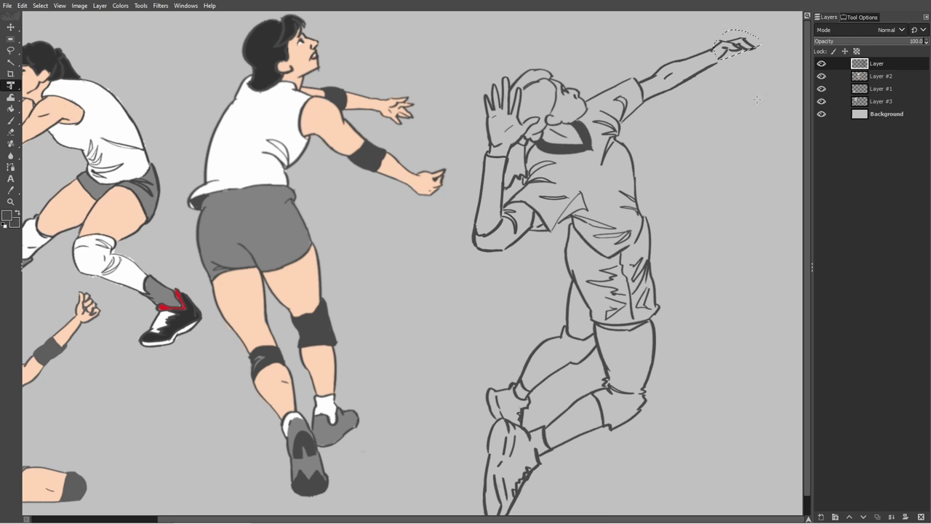
Lasso the whole figure, move it left towards the coloured figures with Unified Transform, and anchor it.
key("f")
mouse_move(769, 59)
left_mouse_down()
mouse_move(601, 515)
mouse_move(769, 60)
left_mouse_up()
key("shift+f")
left_click_drag(695, 302, 629, 302)
key("Return")
key("f")
key("shift+t")
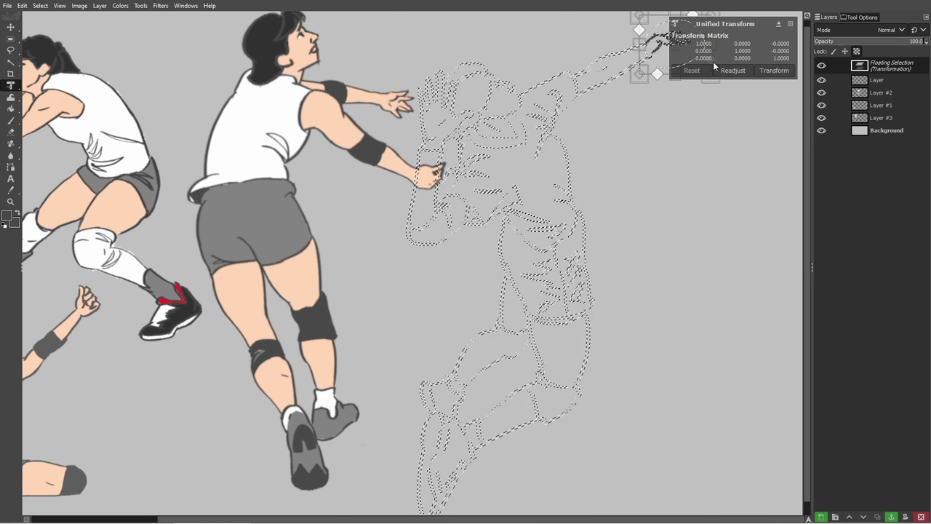
key("r")
left_click(693, 88)
Lasso the outstretched hand and try to enlarge it with Unified Transform.
key("f")
mouse_move(688, 28)
left_mouse_down()
mouse_move(640, 30)
mouse_move(688, 29)
left_mouse_up()
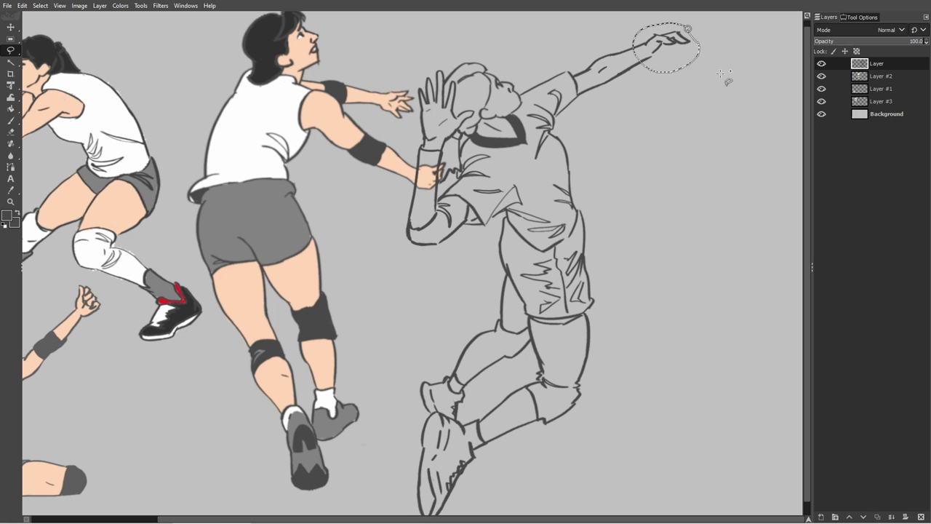
key("shift+t")
left_click_drag(705, 80, 713, 87)
left_click_drag(665, 55, 677, 60)
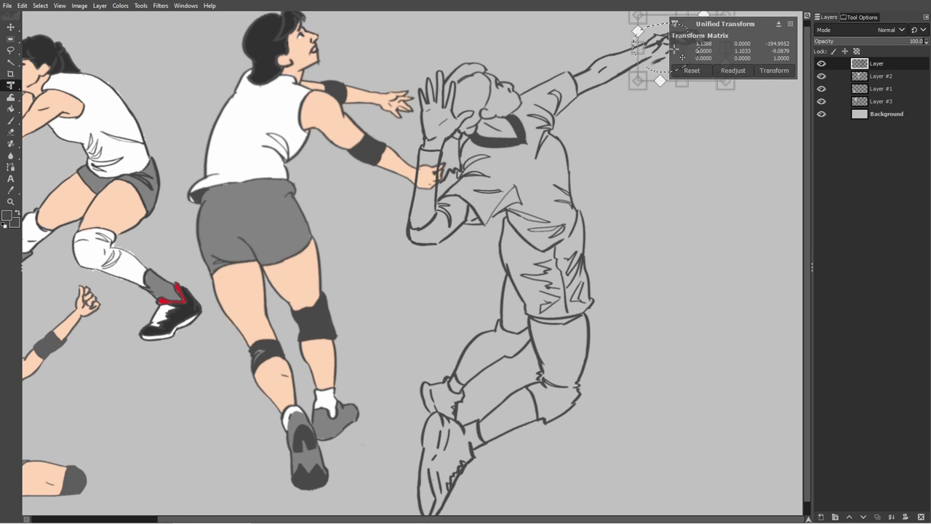
key("ctrl+z")
key("ctrl+z")
key("f")
key("t")
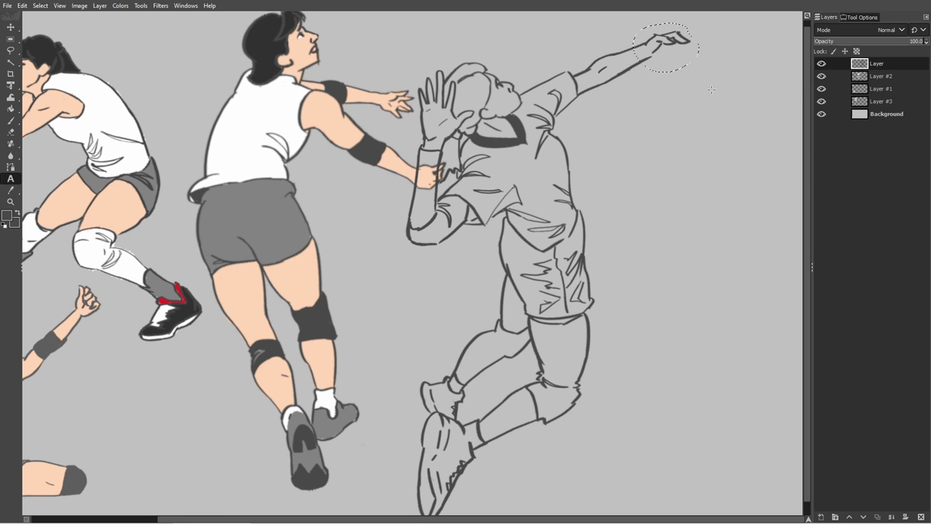
key("r")
left_click(876, 77)
left_click(876, 64)
left_click(681, 130)
key("f")
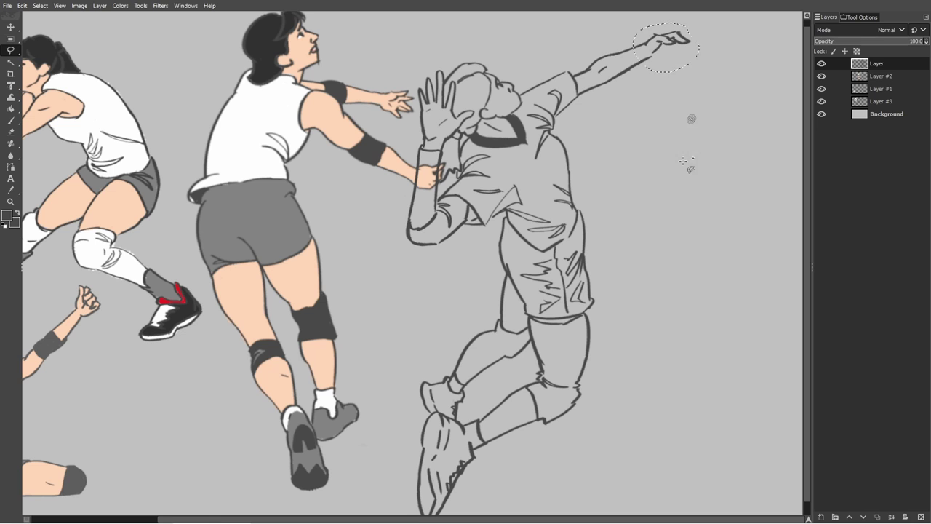
Move the lassoed hand off the outstretched arm into the empty area below with Unified Transform and anchor it.
left_click_drag(700, 27, 709, 37)
key("Return")
key("shift+t")
left_click(688, 124)
left_click_drag(659, 58, 670, 195)
left_click_drag(710, 148, 720, 152)
key("f")
key("r")
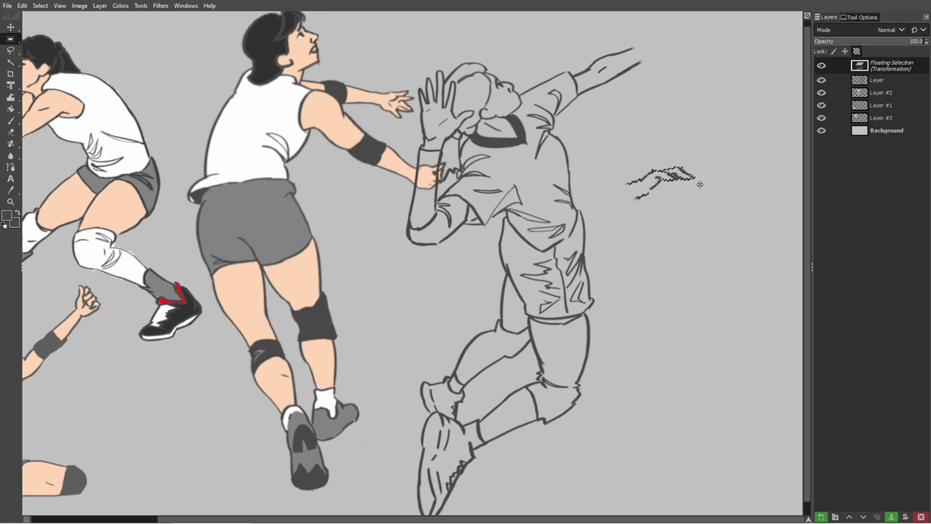
left_click(697, 182)
key("f")
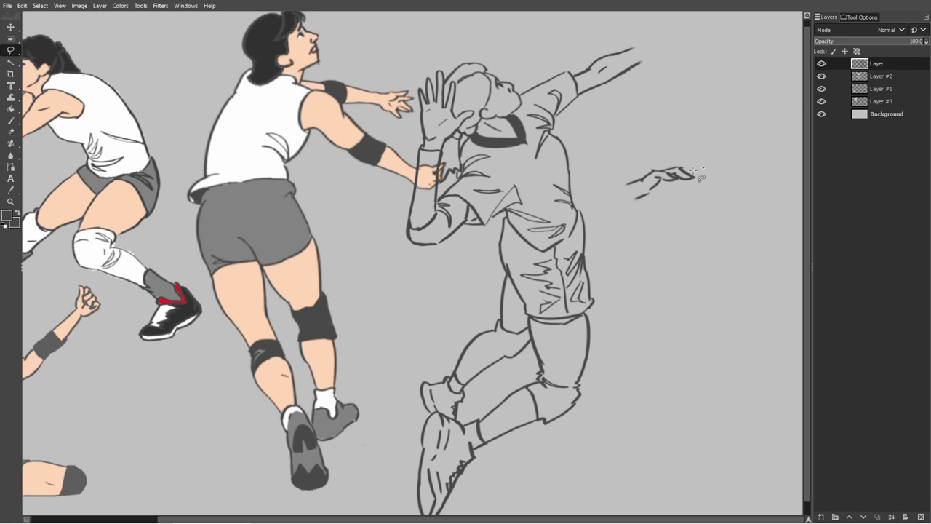
Erase the detached hand completely.
key("shift+r")
key("shift+e")
left_click_drag(697, 173, 632, 190)
key("p")
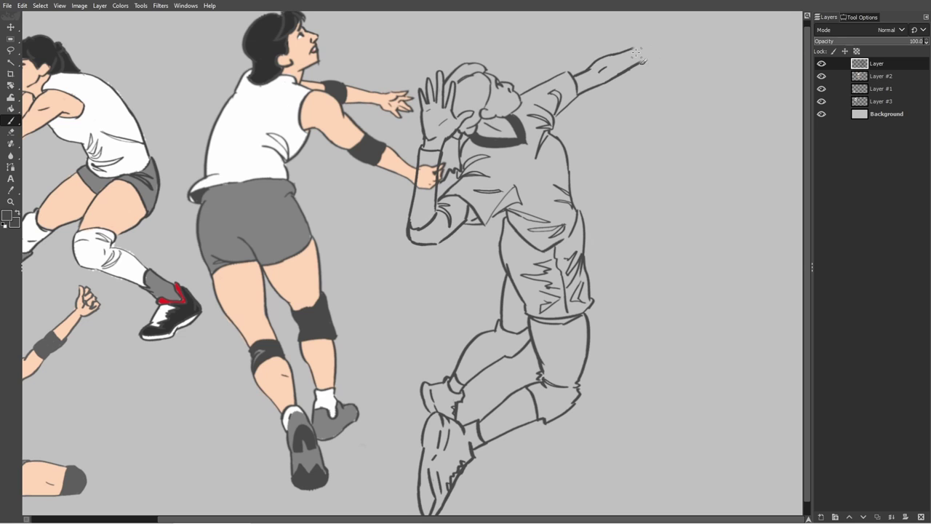
Extend the wrist lines and draw a new hand with curled fingers at the end of the outstretched arm.
left_click_drag(639, 46, 677, 33)
left_click_drag(635, 64, 677, 54)
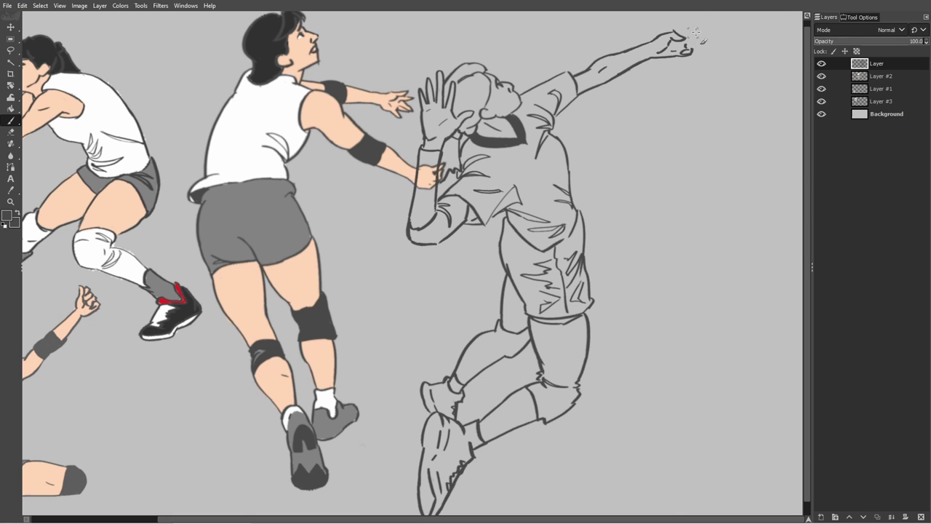
left_click_drag(686, 33, 699, 38)
key("shift+e")
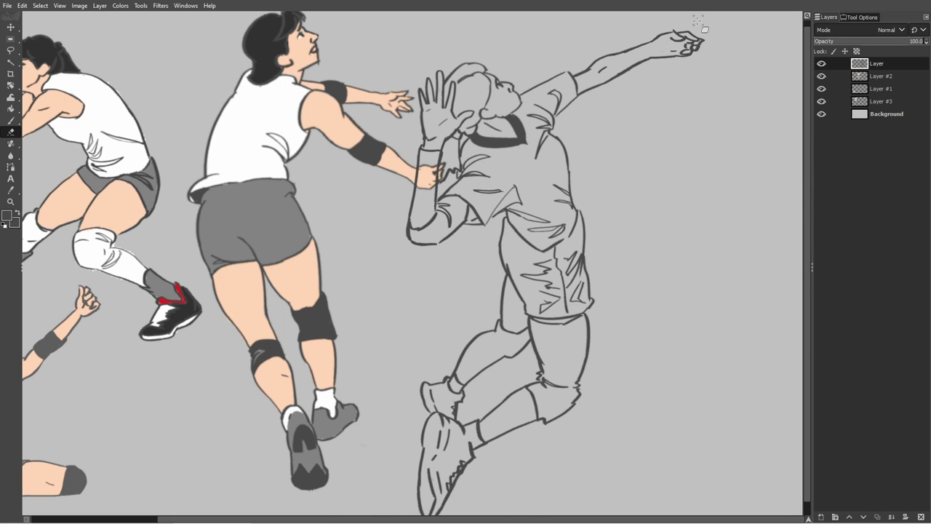
Clean up and touch up the line along the underside of the outstretched wrist and palm.
key("p")
key("shift+e")
left_click_drag(659, 57, 670, 55)
key("p")
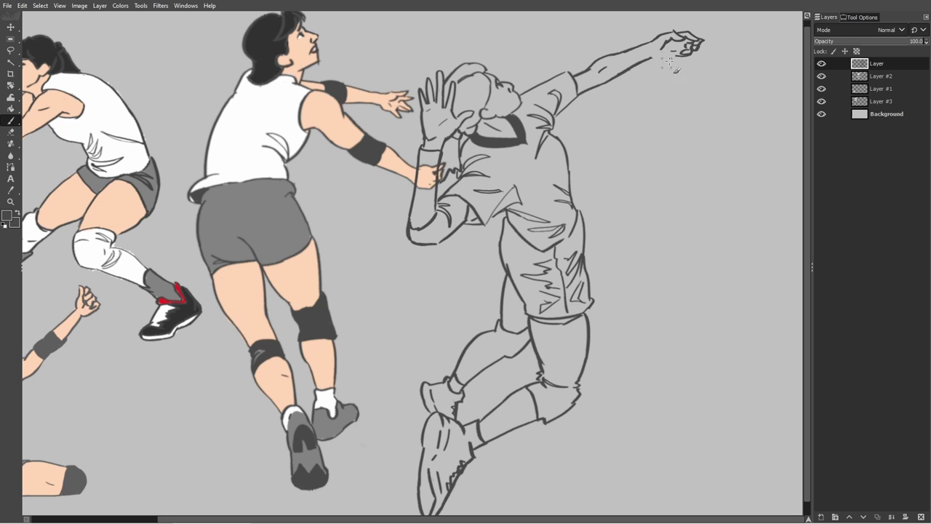
key("shift+e")
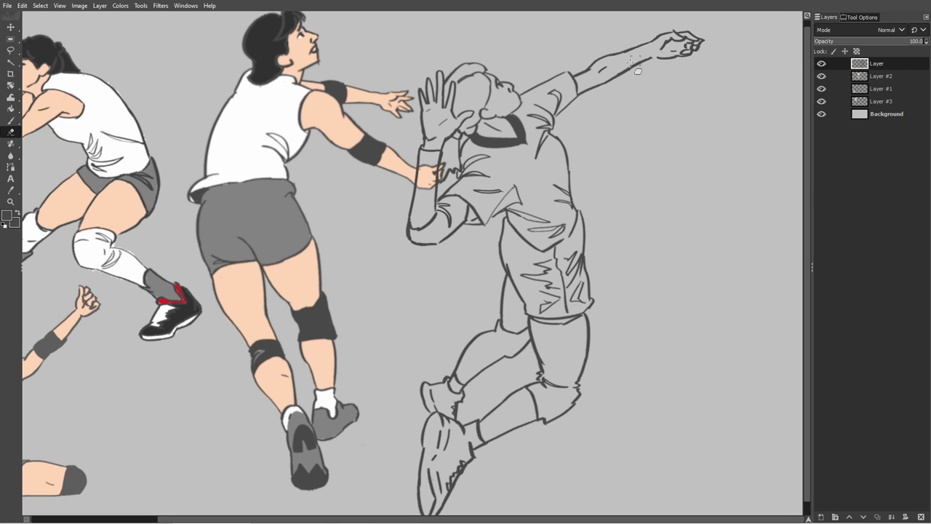
key("p")
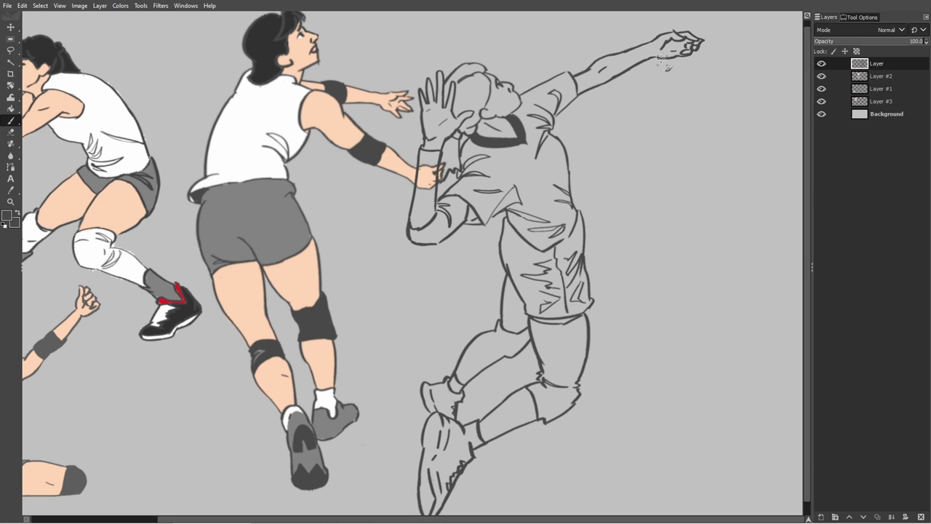
key("shift+e")
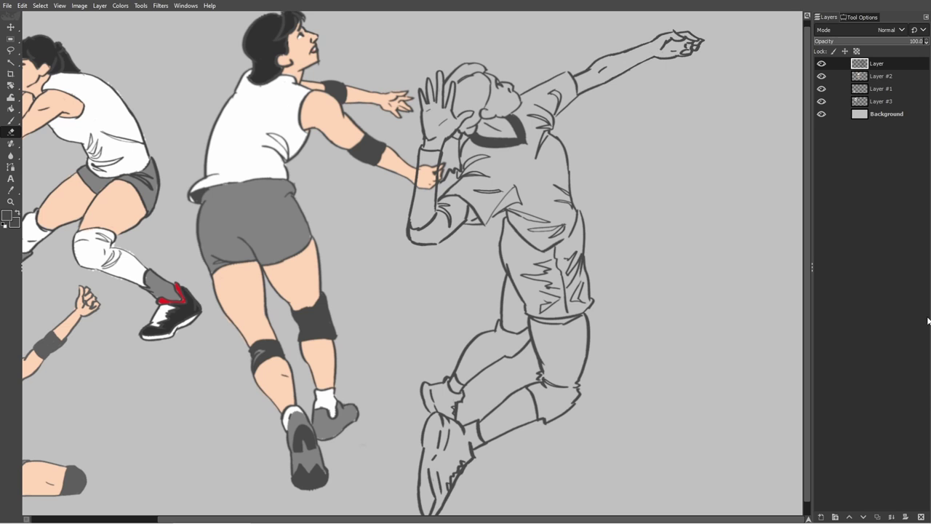
Create a new layer and move it directly below the line-art layer.
key("f")
key("shift+ctrl+n")
key("Return")
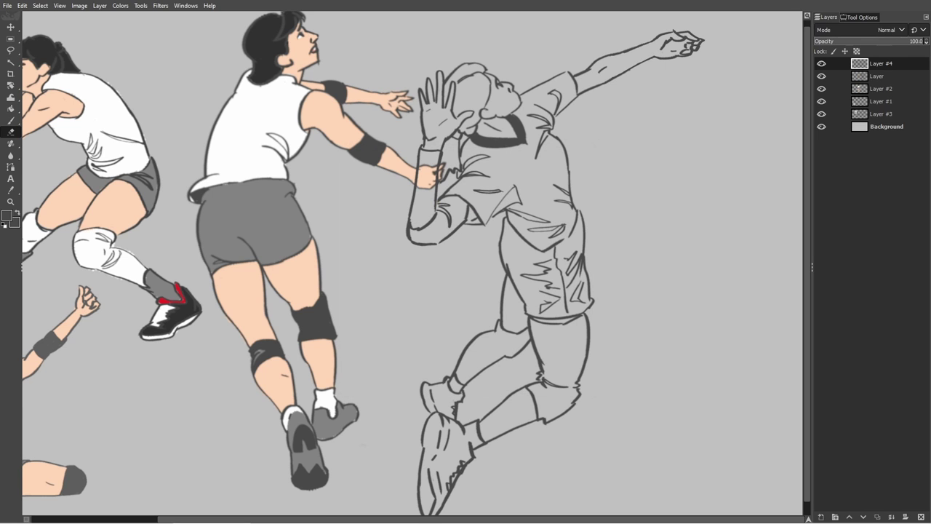
key("shift+e")
key("f")
key("shift+e")
left_click_drag(879, 64, 879, 81)
Switch the foreground colour to white, paint the player's shirt inside its outlines, and clean up the edges.
key("p")
mouse_move(494, 196)
left_mouse_down()
mouse_move(522, 170)
mouse_move(486, 217)
mouse_move(467, 192)
mouse_move(483, 169)
mouse_move(524, 233)
mouse_move(546, 244)
mouse_move(540, 227)
mouse_move(560, 154)
mouse_move(472, 179)
mouse_move(527, 125)
mouse_move(546, 84)
mouse_move(561, 120)
mouse_move(578, 90)
left_mouse_up()
key("ctrl+z")
left_click(17, 212)
key("shift+e")
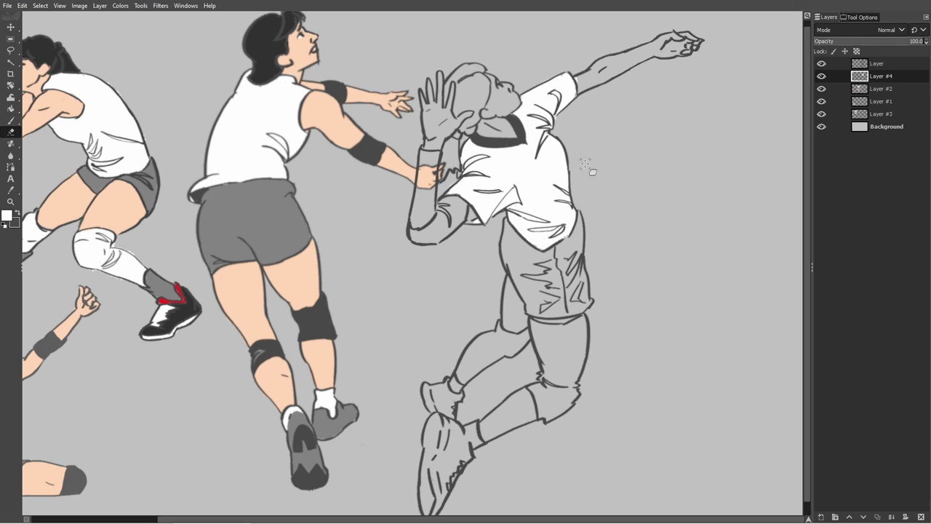
key("p")
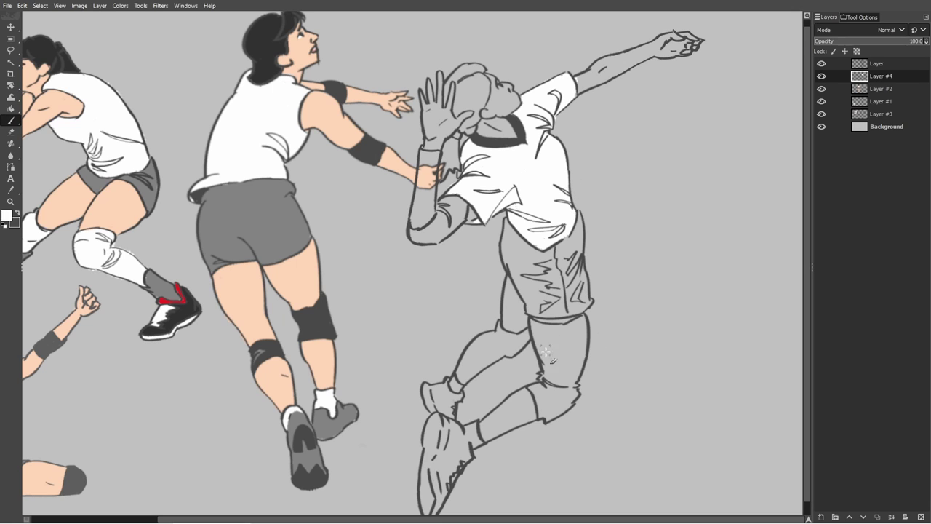
Sample the dark grey from the artwork and fill the jumping player's front thigh and knee with it.
left_click_drag(535, 324, 559, 327)
key("ctrl+z")
key("f")
key("p")
left_click(530, 331, "ctrl")
left_click_drag(489, 344, 507, 356)
left_click(529, 198, "ctrl")
left_click(574, 345, "ctrl")
mouse_move(539, 328)
left_mouse_down()
mouse_move(551, 369)
mouse_move(542, 329)
mouse_move(580, 324)
mouse_move(588, 339)
mouse_move(576, 373)
mouse_move(553, 364)
mouse_move(590, 355)
mouse_move(592, 335)
left_mouse_up()
key("ctrl+z")
key("shift+e")
key("p")
mouse_move(579, 374)
left_mouse_down()
mouse_move(566, 381)
mouse_move(561, 372)
mouse_move(575, 377)
mouse_move(576, 399)
mouse_move(547, 421)
mouse_move(537, 389)
mouse_move(561, 402)
mouse_move(542, 374)
left_mouse_up()
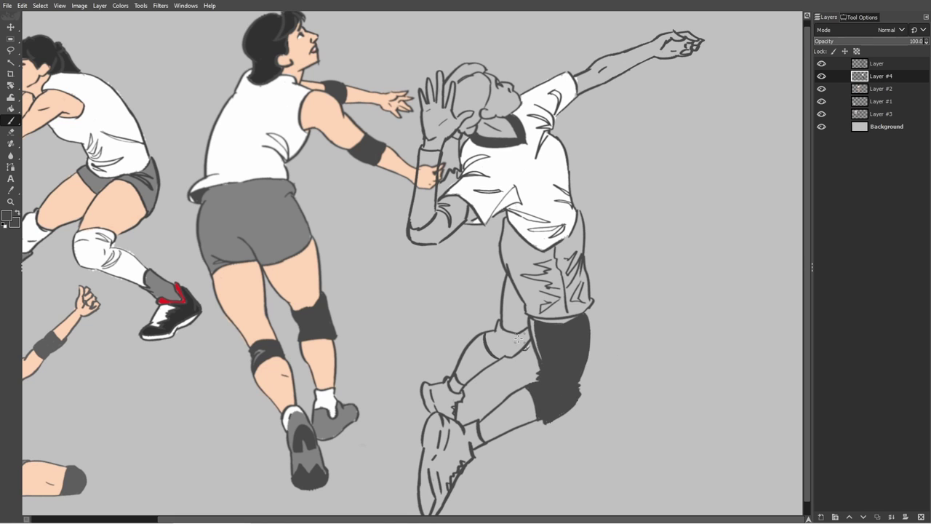
Fill the rear knee pad with the same dark grey and erase the excess along its edge.
mouse_move(518, 339)
left_mouse_down()
mouse_move(497, 356)
mouse_move(508, 324)
mouse_move(524, 339)
mouse_move(505, 346)
left_mouse_up()
key("shift+e")
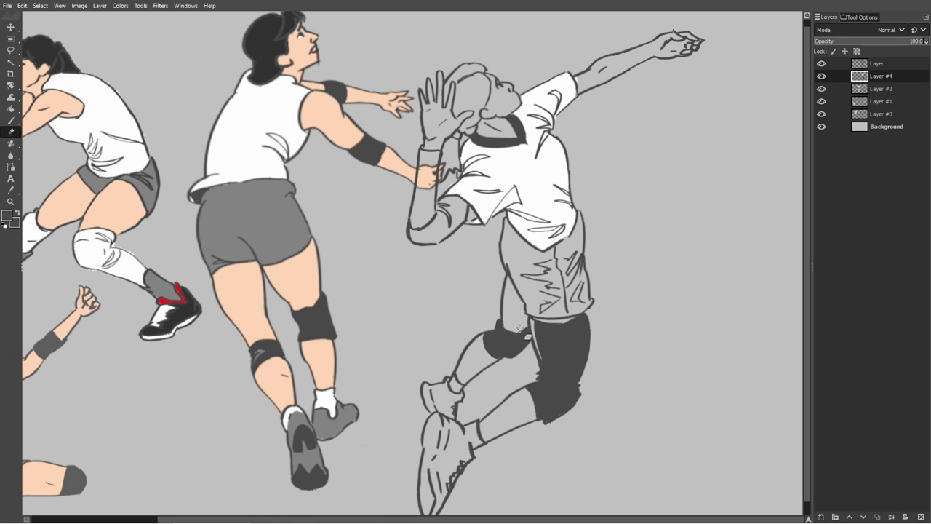
key("p")
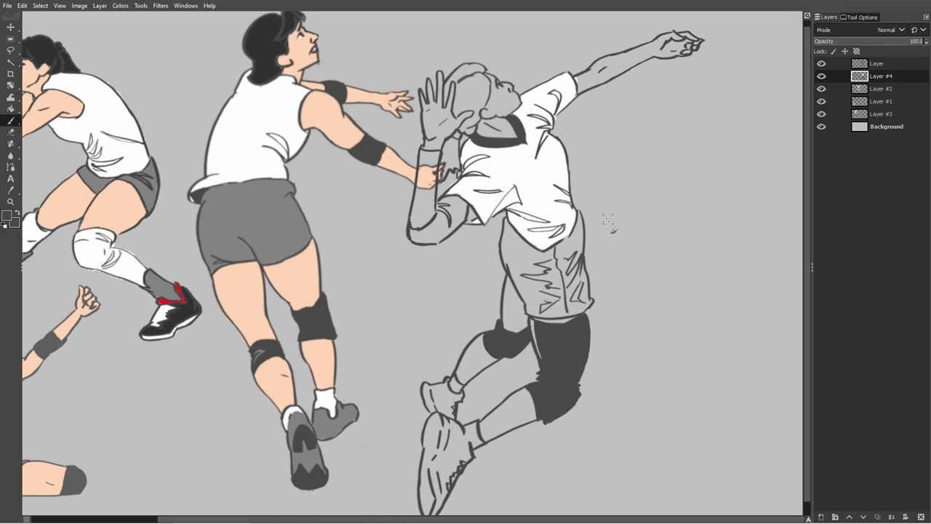
Add a layer directly beneath Layer #4 and try painting the lower legs in the neighbouring figure's shorts grey.
left_click(290, 236, "ctrl")
key("shift+ctrl+n")
key("Return")
mouse_move(498, 355)
left_mouse_down()
mouse_move(467, 379)
mouse_move(486, 354)
mouse_move(478, 342)
left_mouse_up()
mouse_move(524, 402)
left_mouse_down()
mouse_move(487, 414)
mouse_move(486, 434)
left_mouse_up()
key("ctrl+z")
key("ctrl+z")
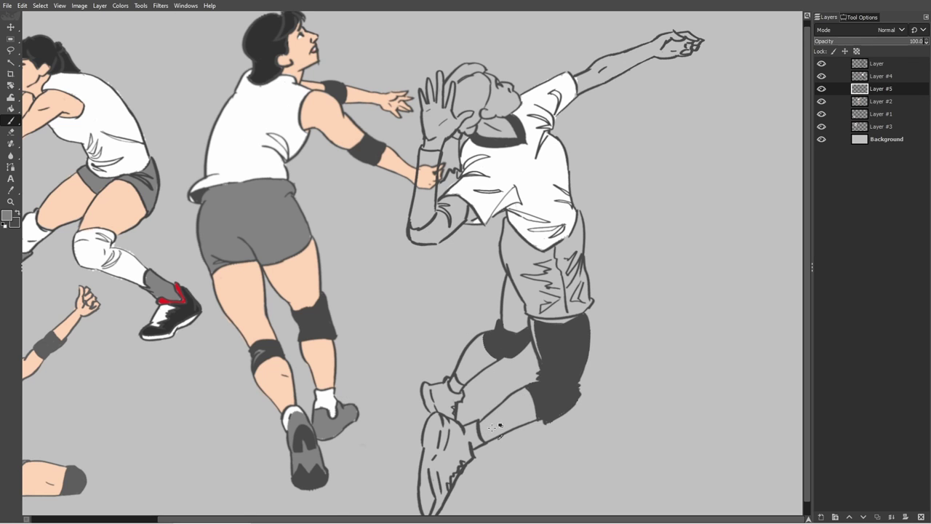
Sample the dark line grey and fill both lower legs down to the socks.
left_click(519, 287, "ctrl")
mouse_move(480, 336)
left_mouse_down()
mouse_move(483, 348)
mouse_move(459, 374)
left_mouse_up()
key("ctrl+z")
mouse_move(502, 354)
left_mouse_down()
mouse_move(475, 371)
mouse_move(461, 365)
left_mouse_up()
mouse_move(464, 379)
left_mouse_down()
mouse_move(472, 349)
mouse_move(482, 366)
mouse_move(486, 358)
mouse_move(467, 370)
left_mouse_up()
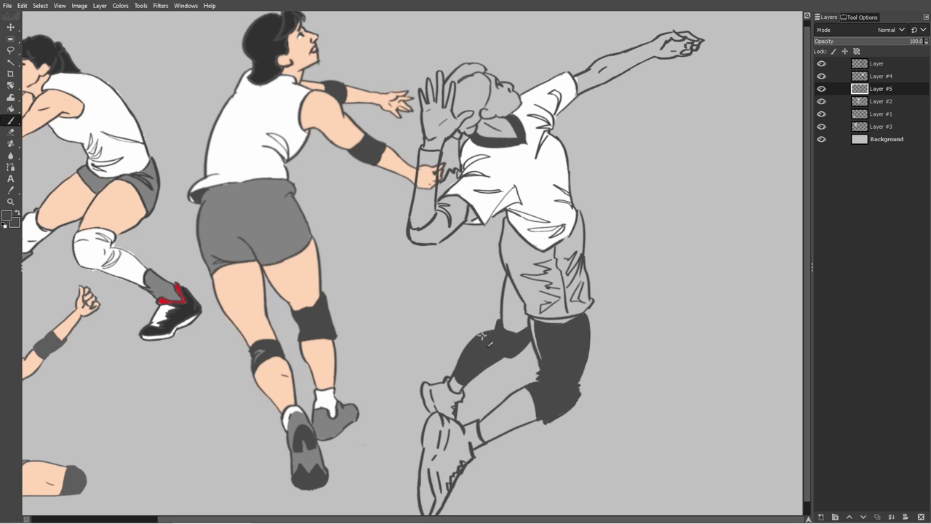
mouse_move(518, 391)
left_mouse_down()
mouse_move(532, 410)
mouse_move(555, 414)
mouse_move(533, 398)
mouse_move(572, 392)
mouse_move(552, 418)
mouse_move(488, 436)
mouse_move(492, 418)
mouse_move(521, 395)
mouse_move(521, 412)
mouse_move(499, 432)
mouse_move(483, 425)
mouse_move(535, 398)
left_mouse_up()
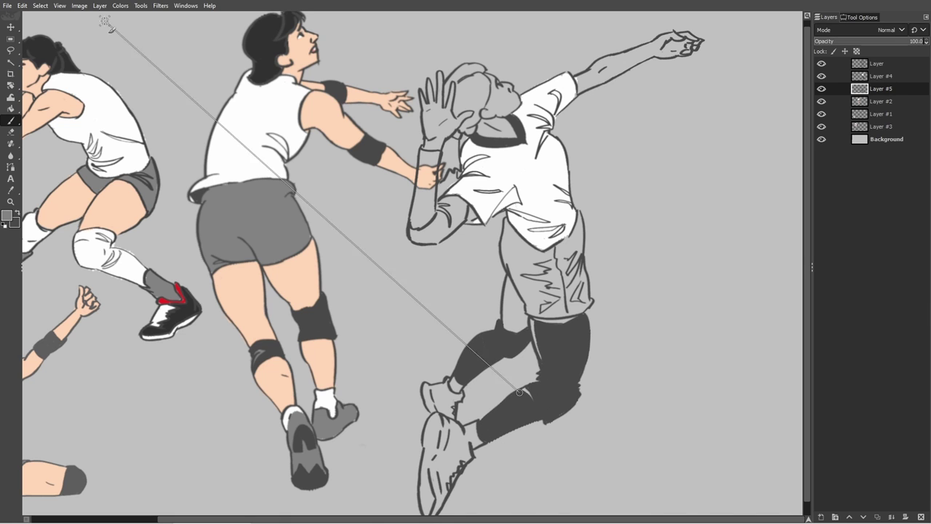
Add a layer beneath Layer #5 and fill the light gaps on the front leg with mid grey.
key("shift+ctrl+n")
key("Return")
left_click_drag(533, 323, 541, 356)
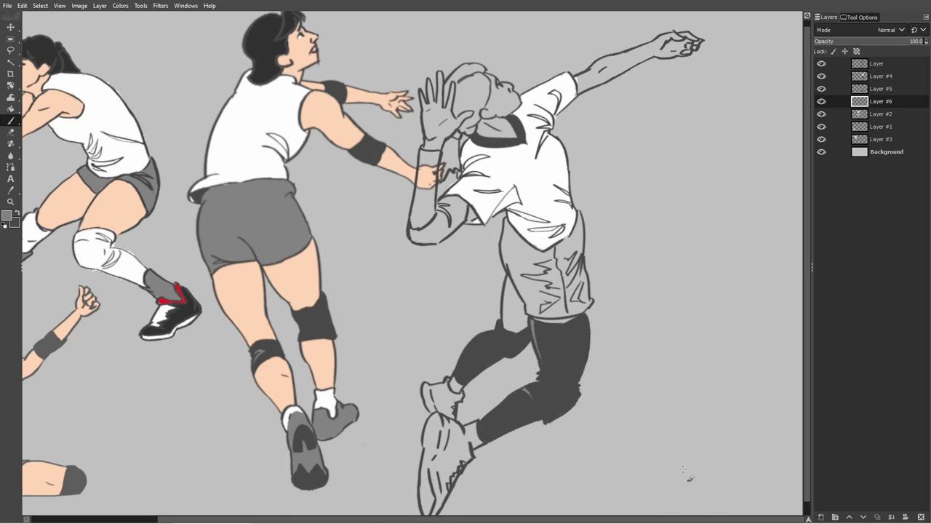
Paint the raised hand and the whole outstretched arm in the skin tone used on the other figures.
mouse_move(431, 160)
left_mouse_down()
mouse_move(429, 79)
mouse_move(441, 71)
mouse_move(449, 111)
mouse_move(435, 139)
mouse_move(446, 111)
mouse_move(448, 132)
mouse_move(466, 116)
left_mouse_up()
key("ctrl+z")
key("ctrl+z")
mouse_move(580, 81)
left_mouse_down()
mouse_move(676, 36)
mouse_move(666, 54)
mouse_move(663, 36)
left_mouse_up()
Merge Layer #5 and Layer #4 down so that all colouring sits on Layer #6.
right_click(884, 92)
left_click(825, 209)
right_click(888, 77)
left_click(831, 189)
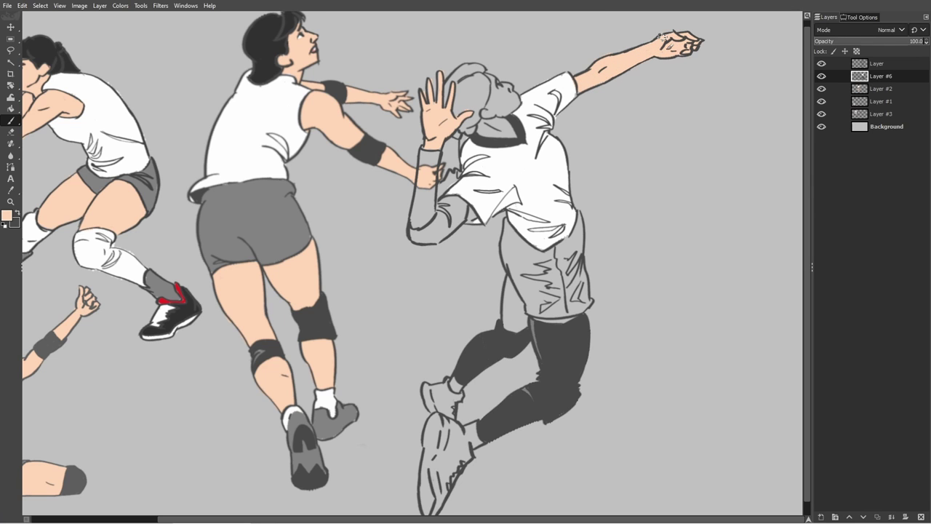
Paint the face, ear and neck in the skin tone, clean up the edges, and make the dark hair colour the foreground.
mouse_move(484, 127)
left_mouse_down()
mouse_move(502, 120)
mouse_move(496, 91)
mouse_move(523, 111)
mouse_move(516, 102)
left_mouse_up()
key("shift+e")
key("x")
key("p")
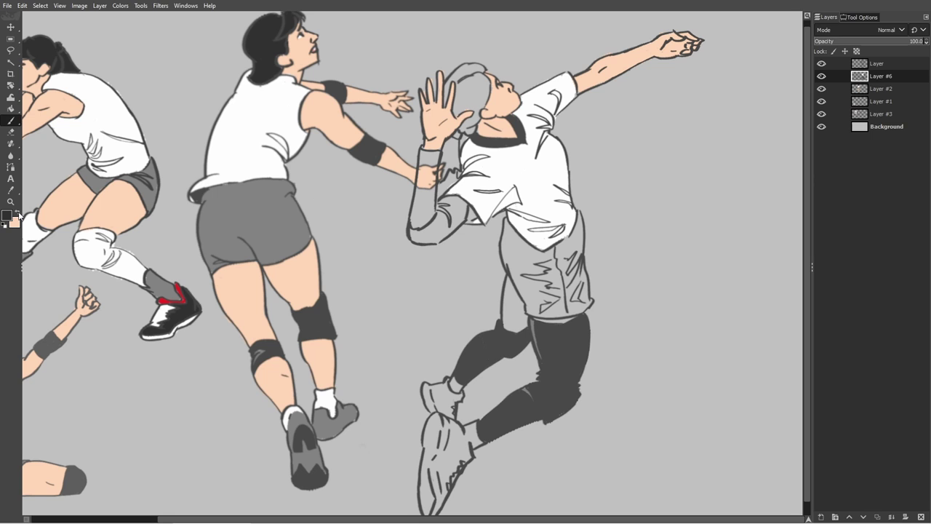
left_click_drag(465, 88, 460, 110)
left_click(921, 517)
key("ctrl+z")
key("ctrl+z")
Create a new layer and place it directly below Layer #6.
left_click(100, 6)
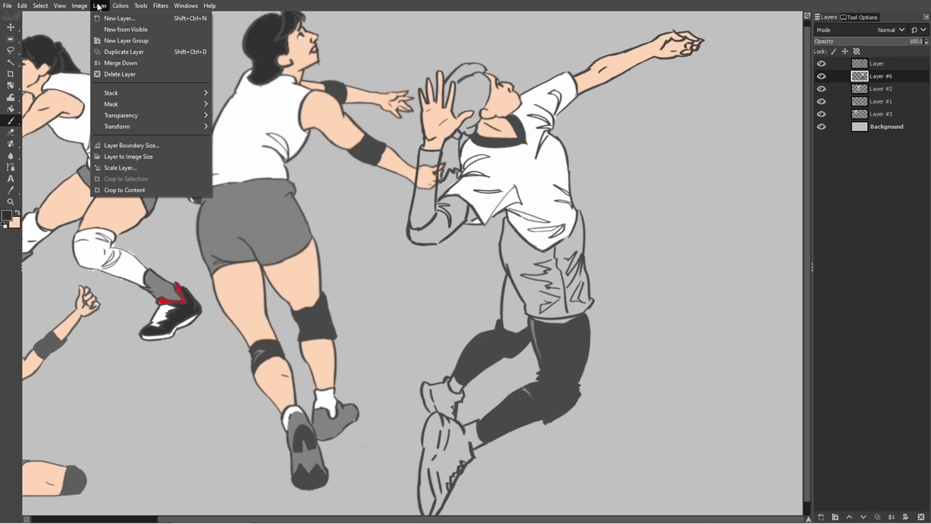
left_click(119, 18)
left_click(535, 391)
left_click_drag(861, 76, 852, 92)
Fill the hair and ponytail behind the raised hand with near-black, and clean up Layer #6 around the fingers.
mouse_move(462, 87)
left_mouse_down()
mouse_move(464, 124)
mouse_move(441, 174)
mouse_move(456, 151)
left_mouse_up()
mouse_move(474, 116)
left_mouse_down()
mouse_move(453, 99)
mouse_move(450, 111)
mouse_move(469, 69)
mouse_move(480, 87)
mouse_move(482, 79)
mouse_move(482, 105)
mouse_move(467, 59)
left_mouse_up()
key("shift+e")
key("Page_Up")
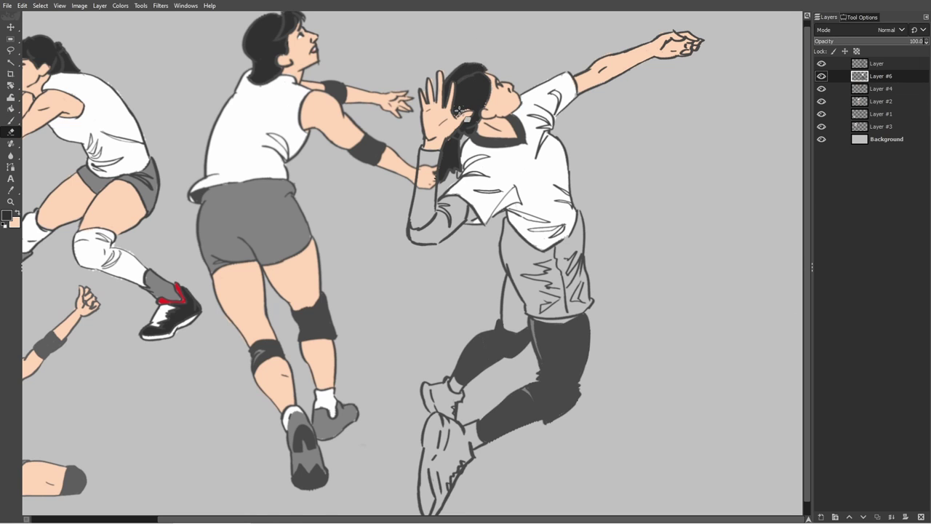
left_click(862, 89)
left_click(859, 77)
Fill the bent arm's sleeve and the shorts with the mid grey sampled from the neighbouring figure's shorts.
left_click(294, 224, "ctrl")
key("p")
key("x")
mouse_move(471, 215)
left_mouse_down()
mouse_move(429, 247)
mouse_move(442, 209)
mouse_move(462, 206)
mouse_move(442, 227)
mouse_move(425, 201)
mouse_move(423, 230)
mouse_move(424, 176)
mouse_move(435, 154)
left_mouse_up()
mouse_move(513, 222)
left_mouse_down()
mouse_move(505, 254)
mouse_move(508, 221)
mouse_move(527, 247)
mouse_move(548, 252)
mouse_move(574, 241)
mouse_move(584, 290)
mouse_move(576, 311)
mouse_move(589, 303)
mouse_move(528, 270)
mouse_move(560, 315)
left_mouse_up()
scroll(570, 209, "down", 1)
key("ctrl+z")
key("ctrl+z")
key("ctrl+z")
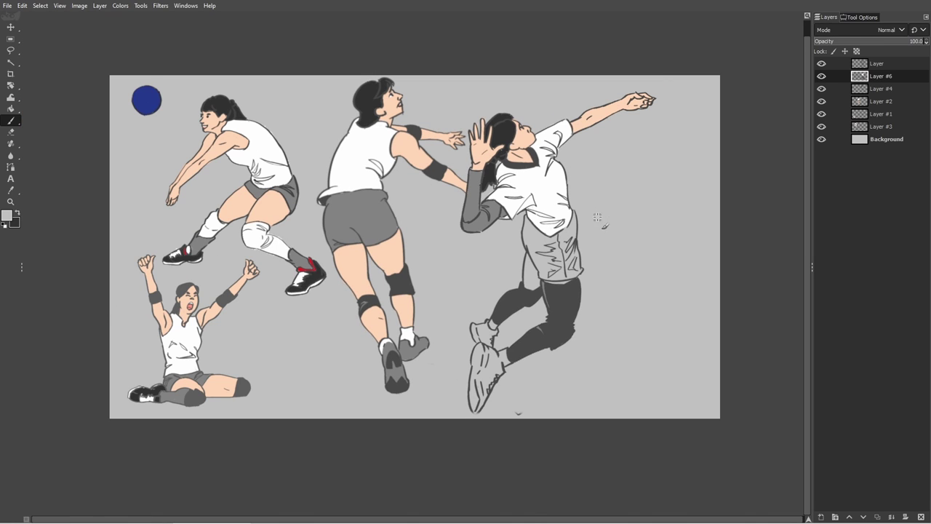
left_click(23, 6)
left_click(34, 30)
Erase the stray mark below the shoes on the line-art layer.
left_click(10, 131)
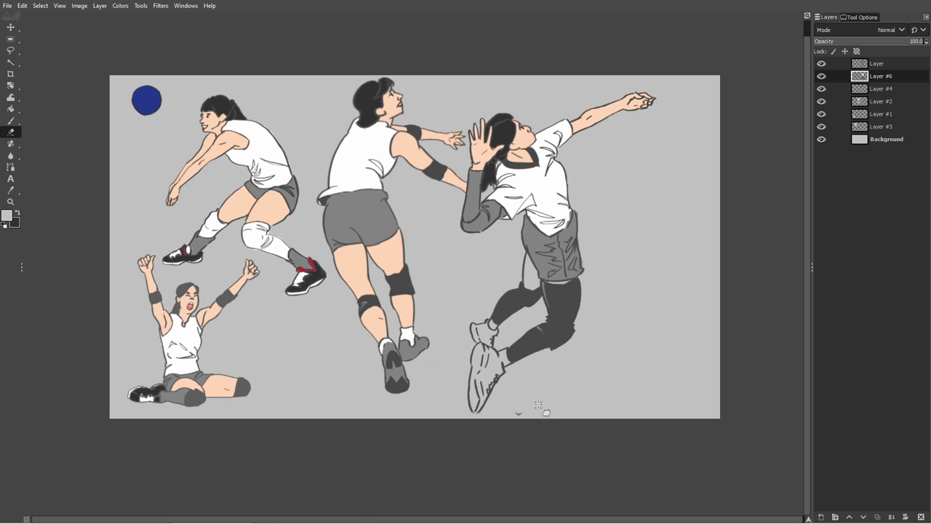
left_click(877, 64)
left_click_drag(513, 413, 524, 414)
left_click(10, 51)
left_click(60, 6)
mouse_move(81, 52)
left_click(237, 51)
key("shift+e")
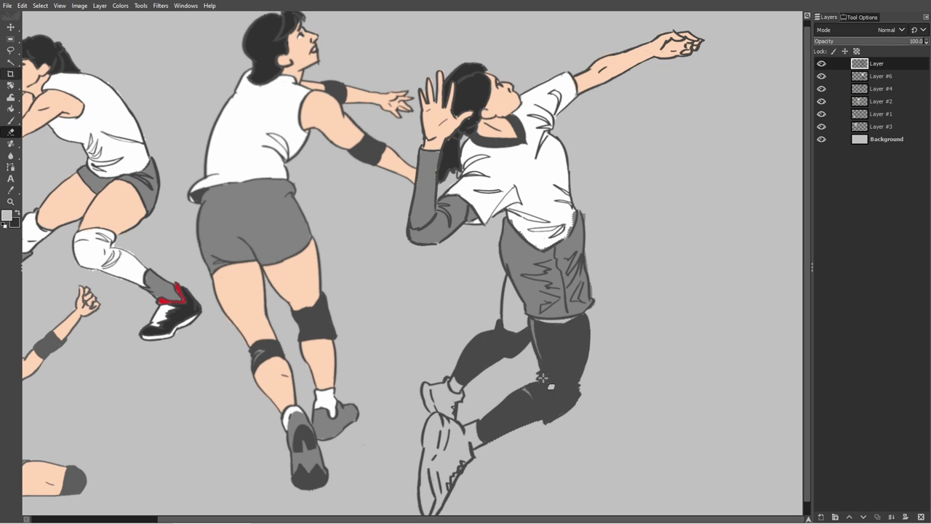
On Layer #6, touch up the shirt's lower hem in white where it meets the shorts.
key("Page_Down")
key("ctrl+z")
left_click(571, 210, "ctrl")
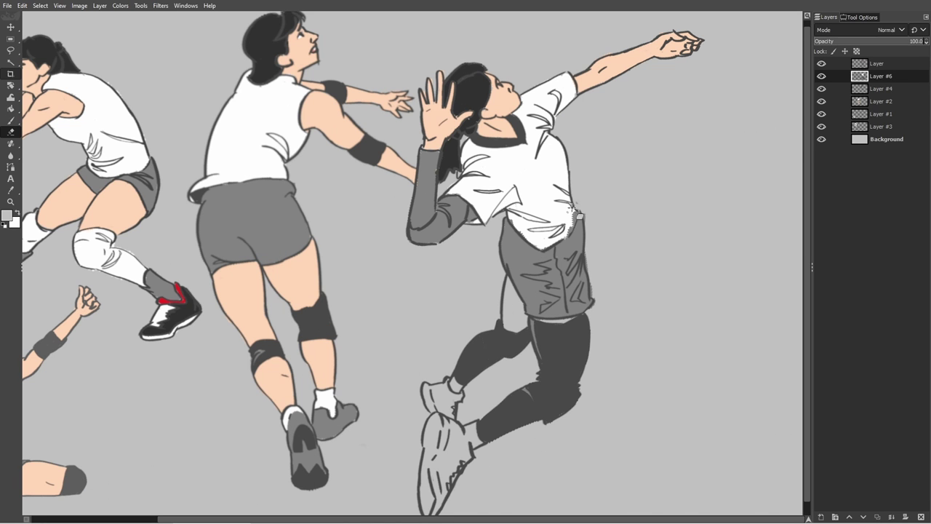
key("p")
left_click(17, 212)
mouse_move(568, 231)
left_mouse_down()
mouse_move(579, 213)
mouse_move(564, 236)
left_mouse_up()
key("ctrl+z")
key("shift+e")
left_click(10, 121)
Erase the grey spill along the shorts' edge and paint the bare thigh areas below the shorts in skin tone.
key("shift+e")
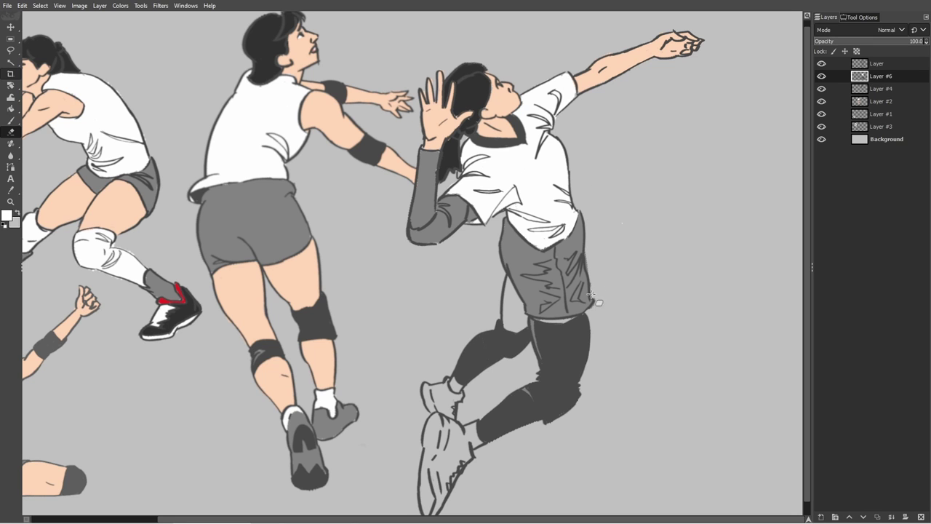
key("p")
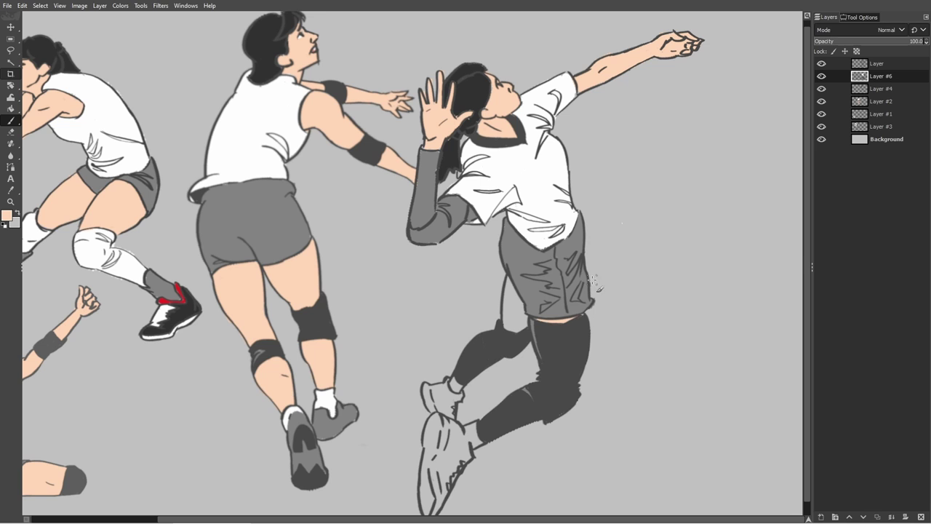
left_click_drag(509, 288, 510, 318)
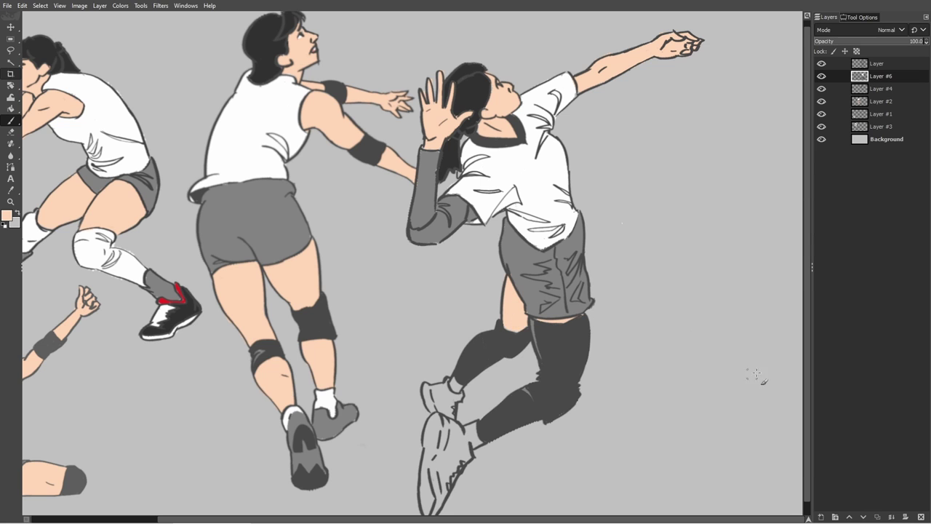
Colour the front shoe with a mid-grey upper, a white stripe and a dark grey sole.
scroll(757, 375, "down", 1)
left_click(348, 403, "ctrl")
mouse_move(446, 455)
left_mouse_down()
mouse_move(456, 414)
mouse_move(467, 446)
mouse_move(458, 438)
mouse_move(450, 460)
left_mouse_up()
left_click(327, 385, "ctrl")
mouse_move(444, 408)
left_mouse_down()
mouse_move(437, 459)
mouse_move(446, 476)
left_mouse_up()
left_click(442, 472, "ctrl")
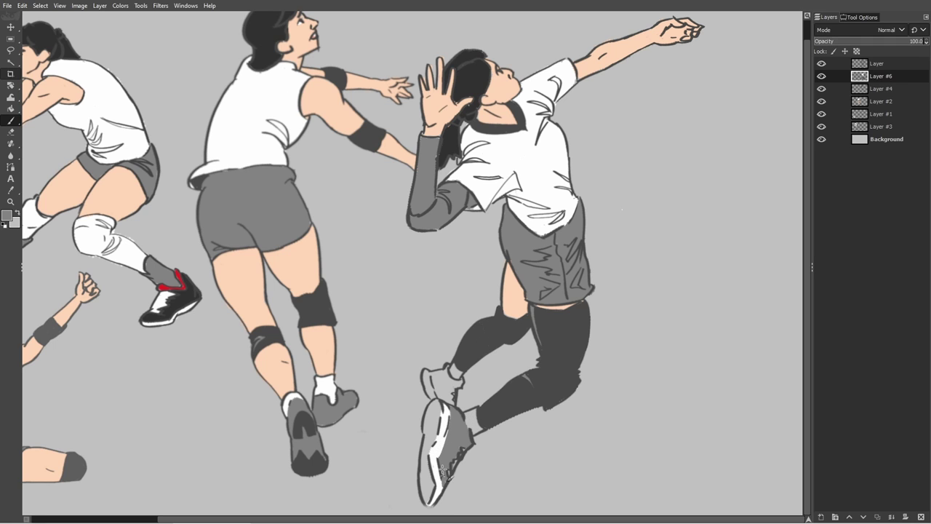
left_click(454, 366, "ctrl")
mouse_move(435, 401)
left_mouse_down()
mouse_move(425, 499)
mouse_move(431, 486)
left_mouse_up()
Paint the rear shoe's sole edge and both socks white.
left_click(446, 421, "ctrl")
left_click_drag(435, 395, 427, 373)
left_click_drag(470, 415, 476, 428)
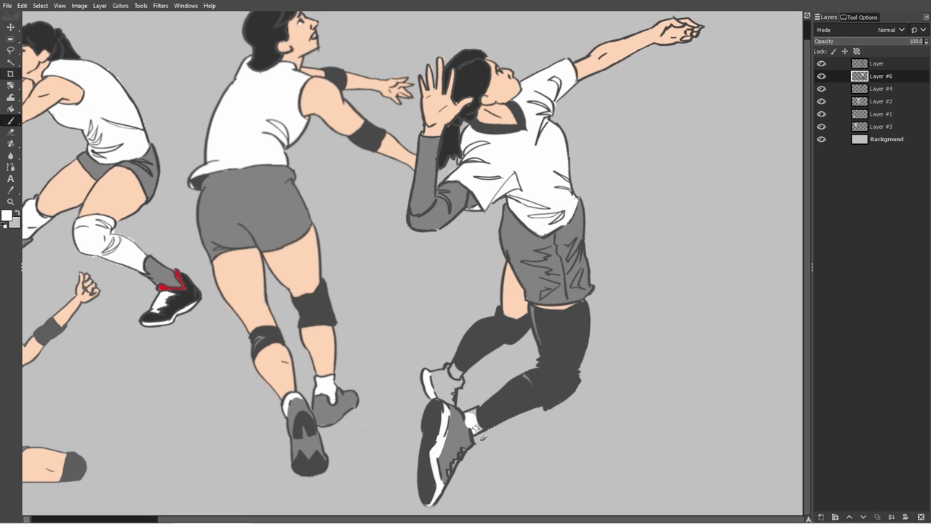
mouse_move(453, 366)
left_mouse_down()
mouse_move(448, 395)
mouse_move(435, 382)
mouse_move(451, 400)
mouse_move(463, 379)
mouse_move(450, 359)
mouse_move(454, 397)
left_mouse_up()
Fill the rear shoe's upper with mid grey and add white laces to the shoes.
left_click(456, 416, "ctrl")
left_click(457, 372, "ctrl")
left_click_drag(451, 474, 465, 451)
left_click_drag(450, 461, 454, 466)
left_click_drag(808, 397, 809, 389)
key("f")
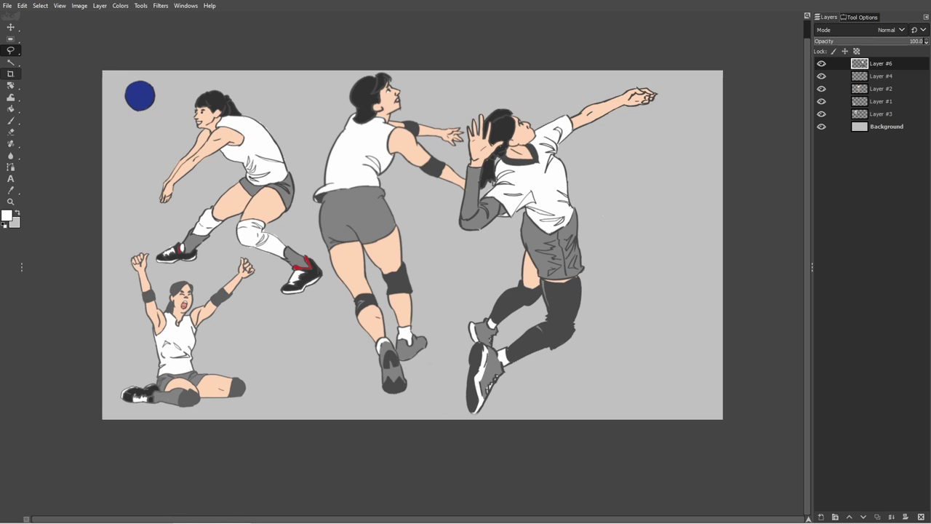
key("shift+c")
key("f")
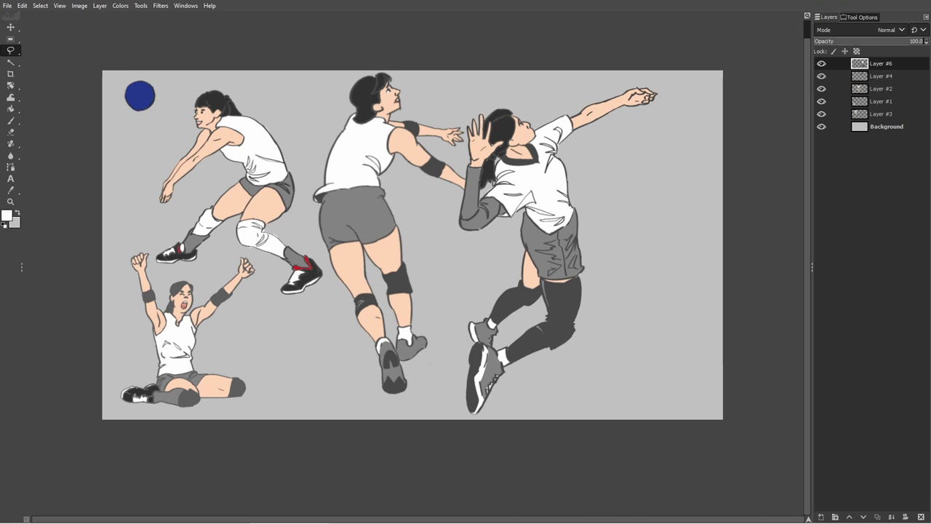
left_click(886, 77)
key("r")
key("shift+t")
key("f")
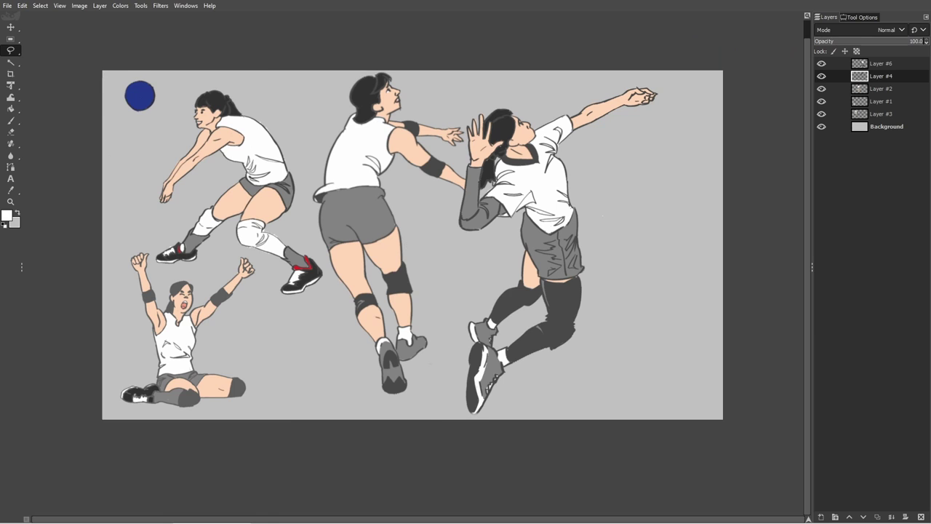
scroll(636, 169, "up", 1)
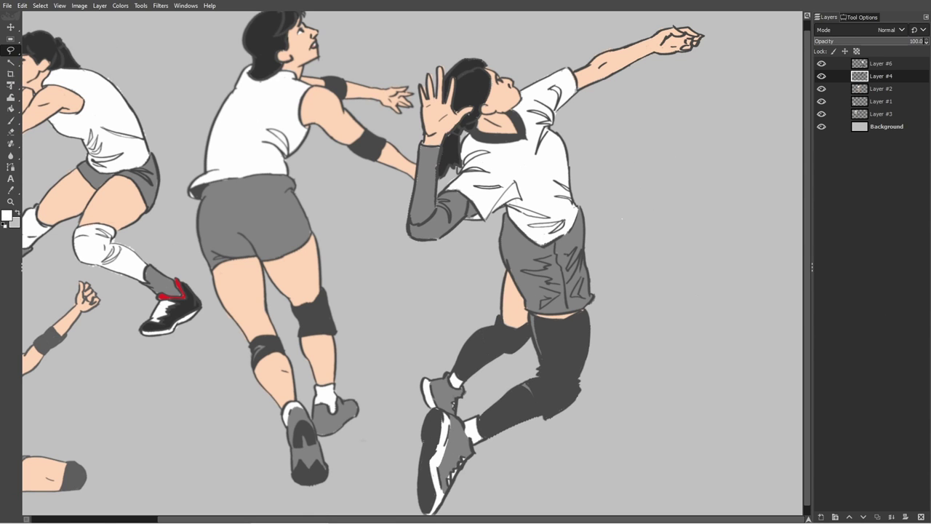
left_click(898, 66)
key("shift+t")
left_click(558, 229)
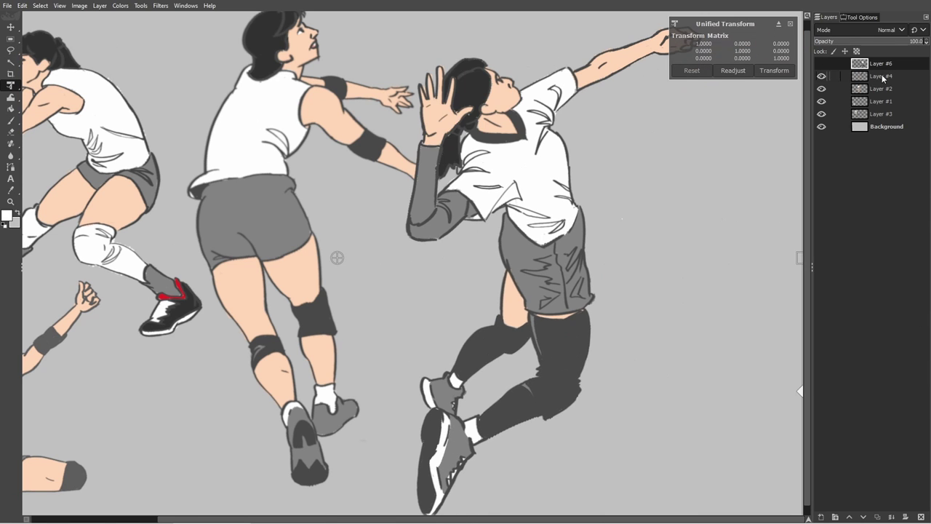
Merge Layer #6 down into Layer #4.
right_click(888, 66)
left_click(882, 64)
right_click(882, 65)
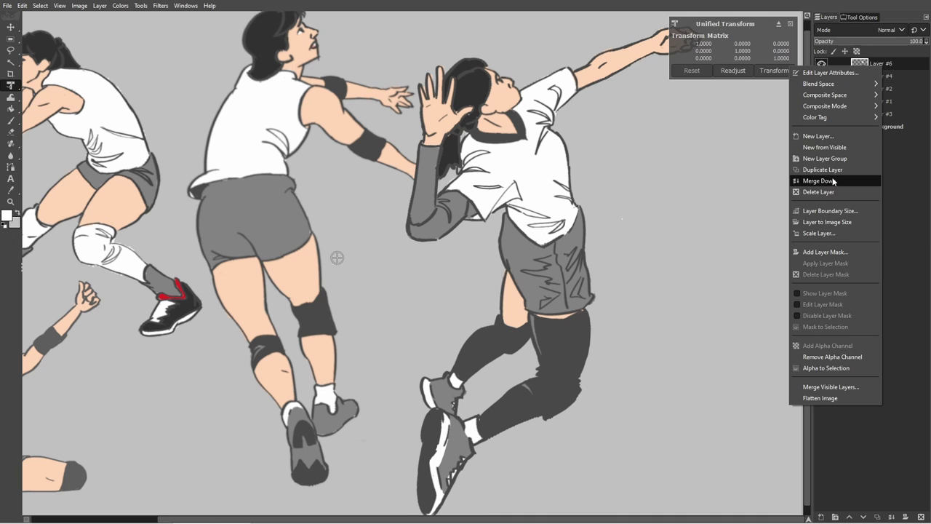
left_click(834, 181)
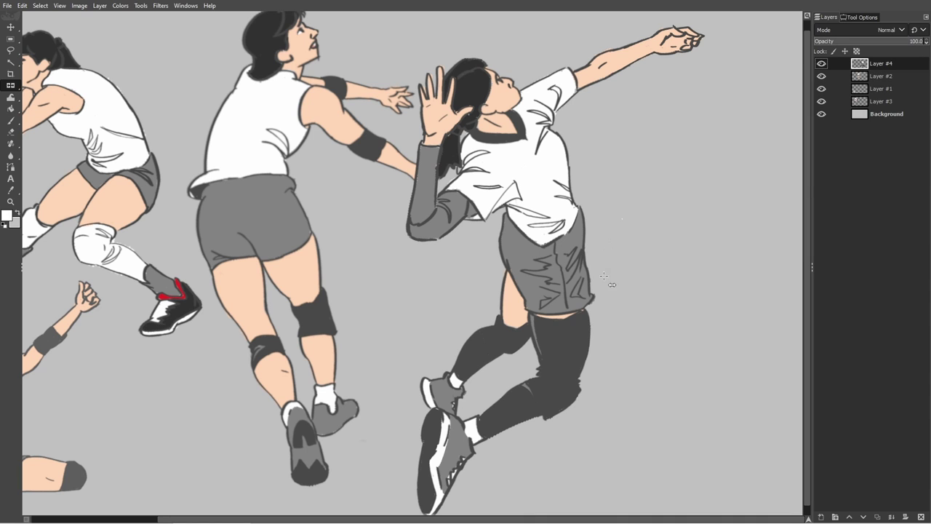
Move the jumping player about 127 px to the right with Unified Transform, clear of the middle figure's hand.
left_click_drag(607, 277, 696, 289)
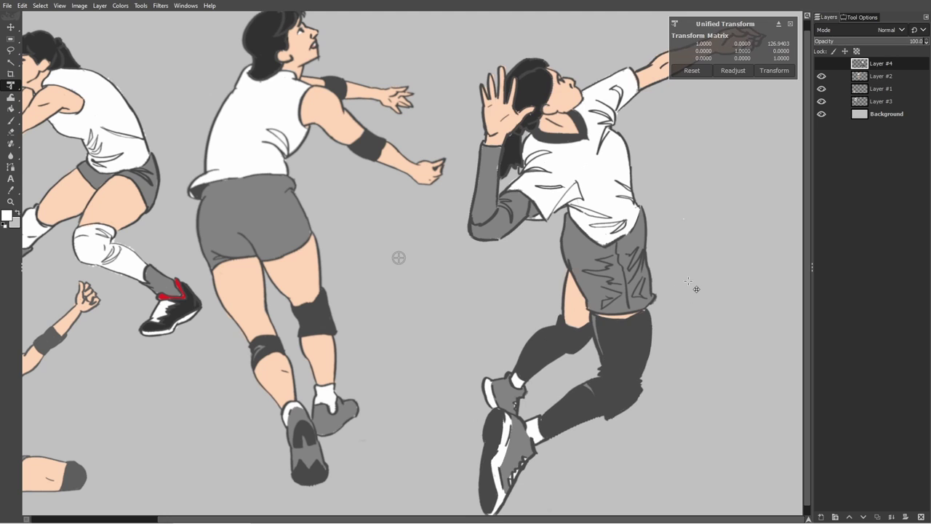
key("Return")
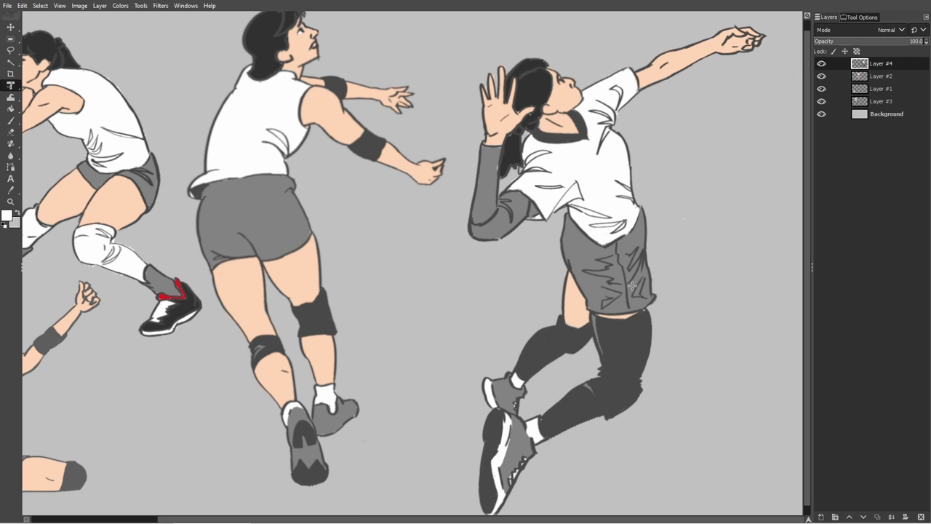
scroll(615, 293, "down", 1)
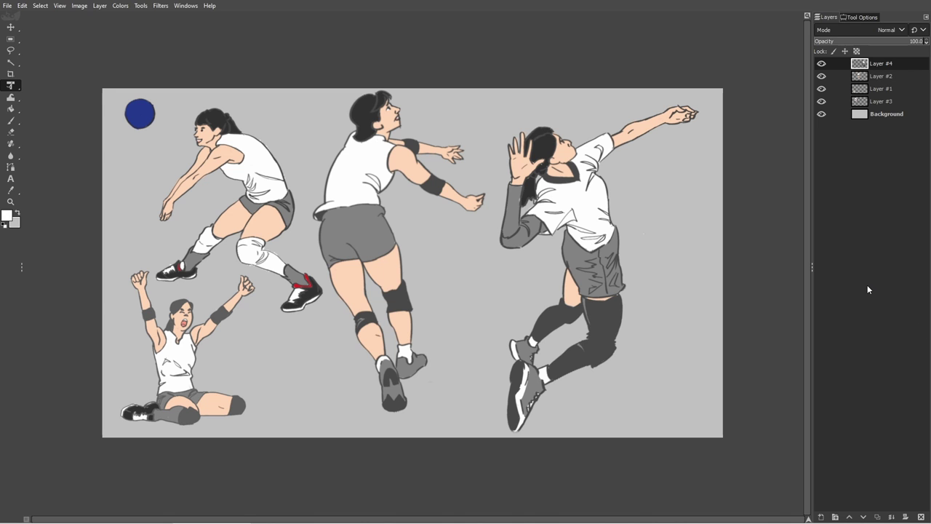
scroll(685, 243, "up", 3)
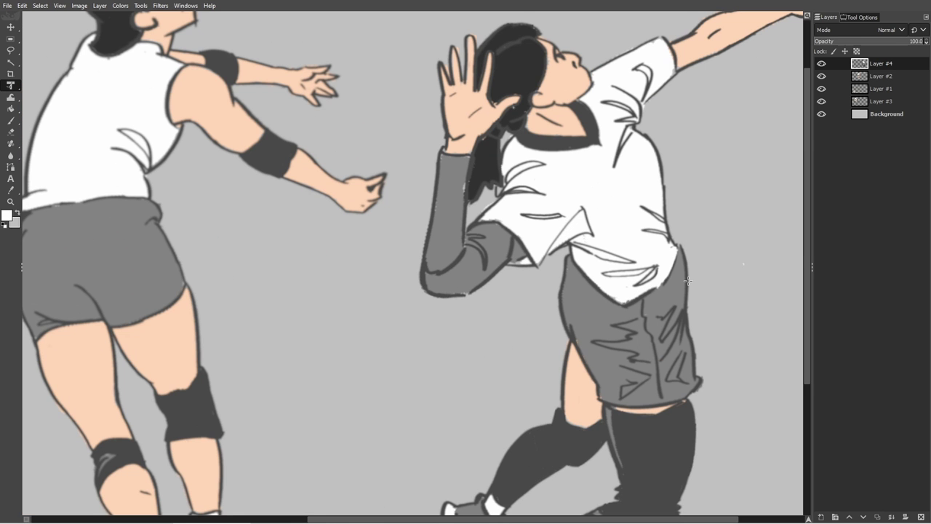
left_click(58, 6)
mouse_move(79, 6)
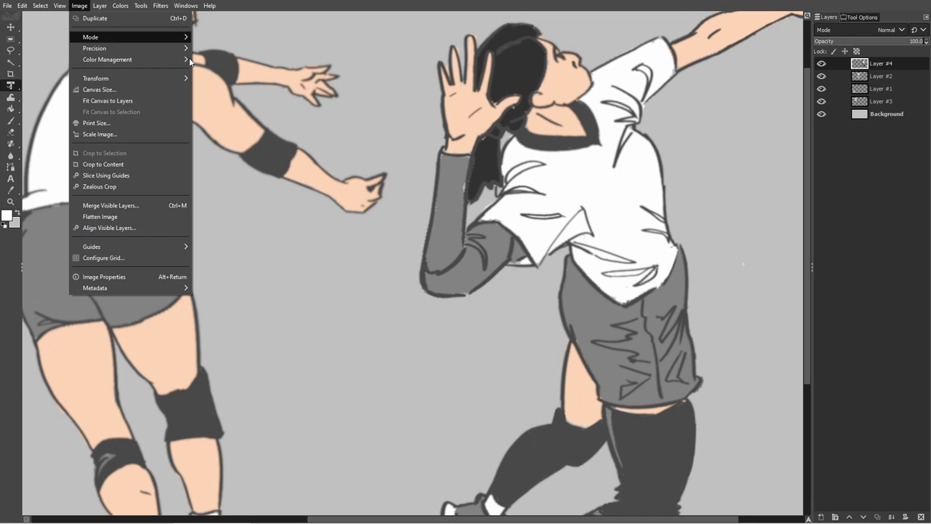
left_click(115, 19)
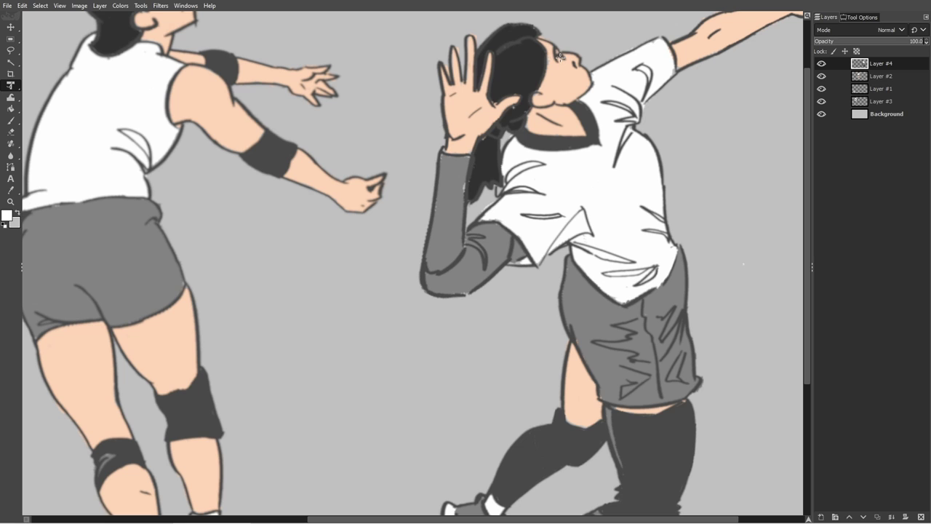
Paint the white of the jumping player's eye and add a dark pupil with the sampled line colour.
key("p")
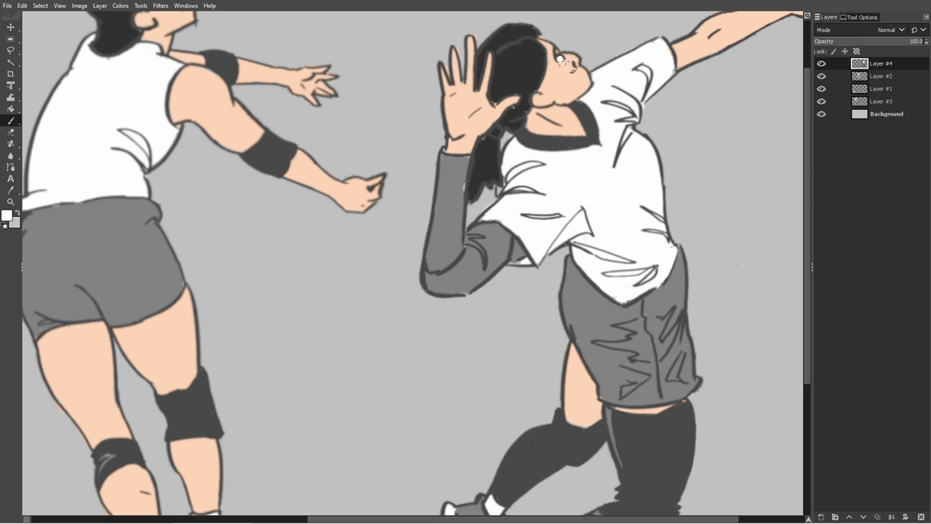
left_click(559, 58, "ctrl")
key("shift+t")
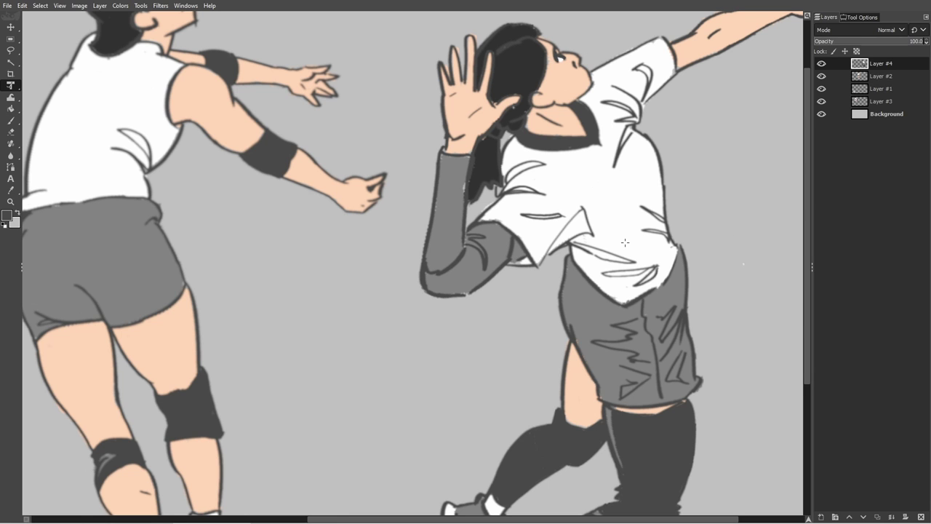
scroll(625, 242, "down", 2)
scroll(625, 242, "down", 1)
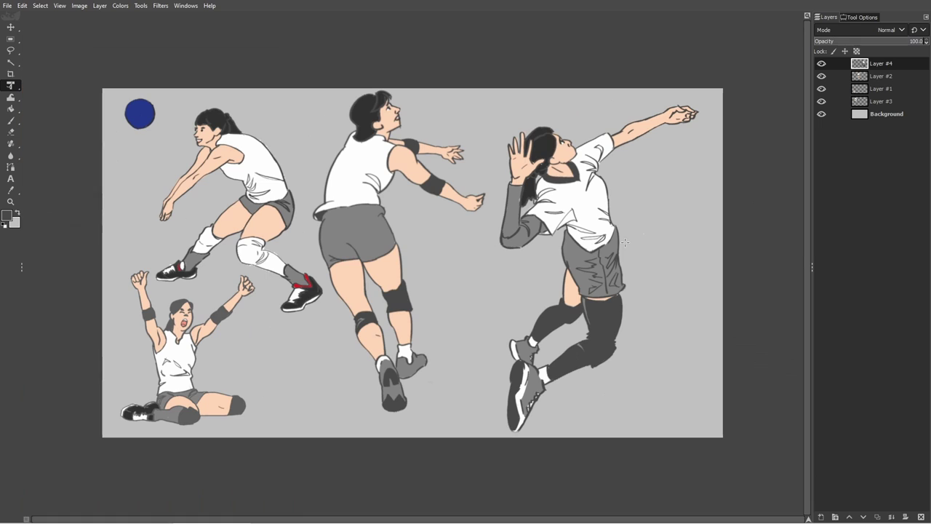